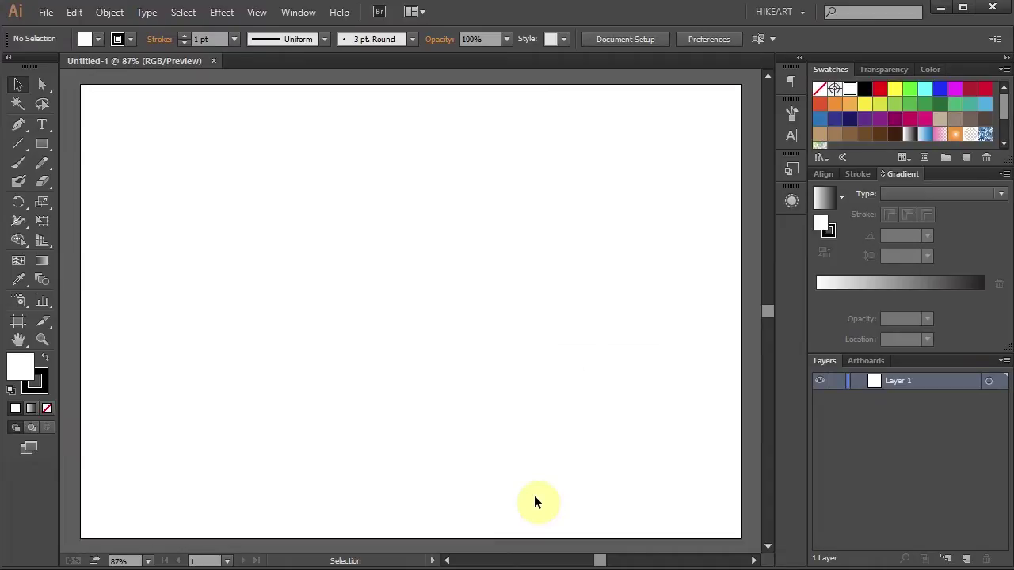
# - Create a new blank document, Untitled-1
pyautogui.hotkey('ctrl', 'n')
# - Set the stroke to none and the fill to a grey swatch
pyautogui.click(41, 387)
pyautogui.click(47, 408)
pyautogui.click(16, 367)
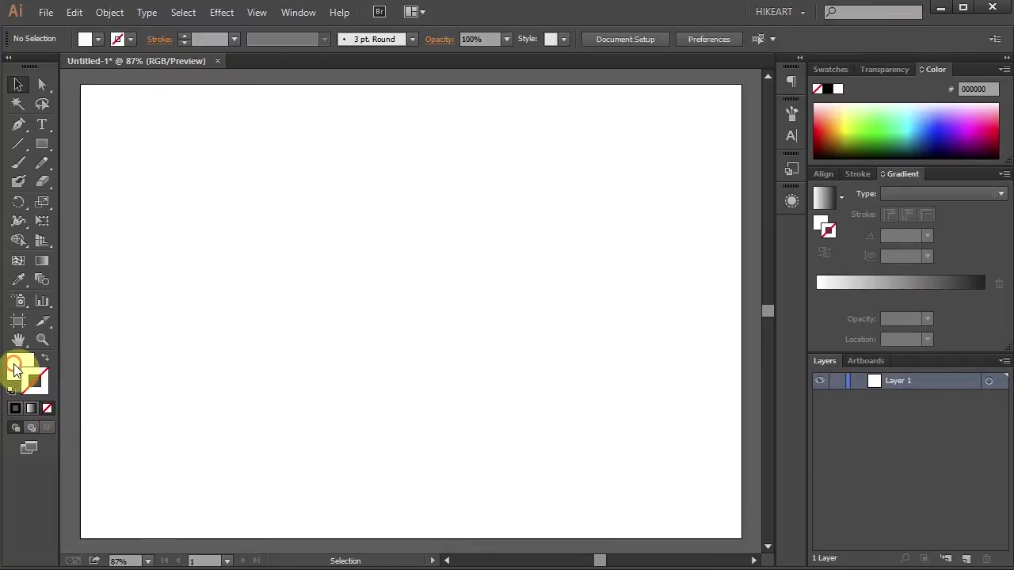
pyautogui.click(830, 69)
pyautogui.click(925, 121)
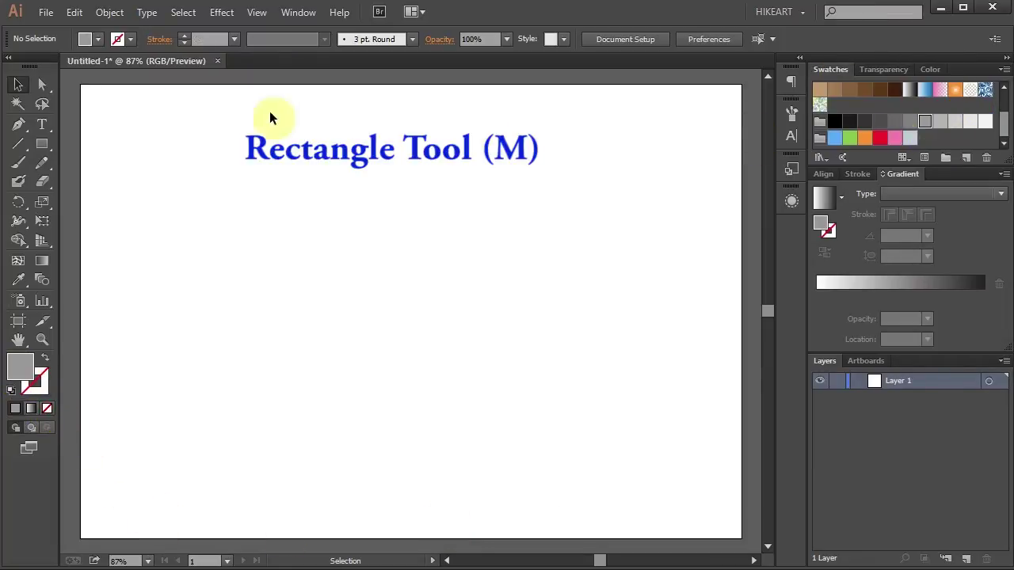
# - Draw a rectangle covering the whole artboard, lock Layer 1 and add a new layer above
pyautogui.click(42, 146)
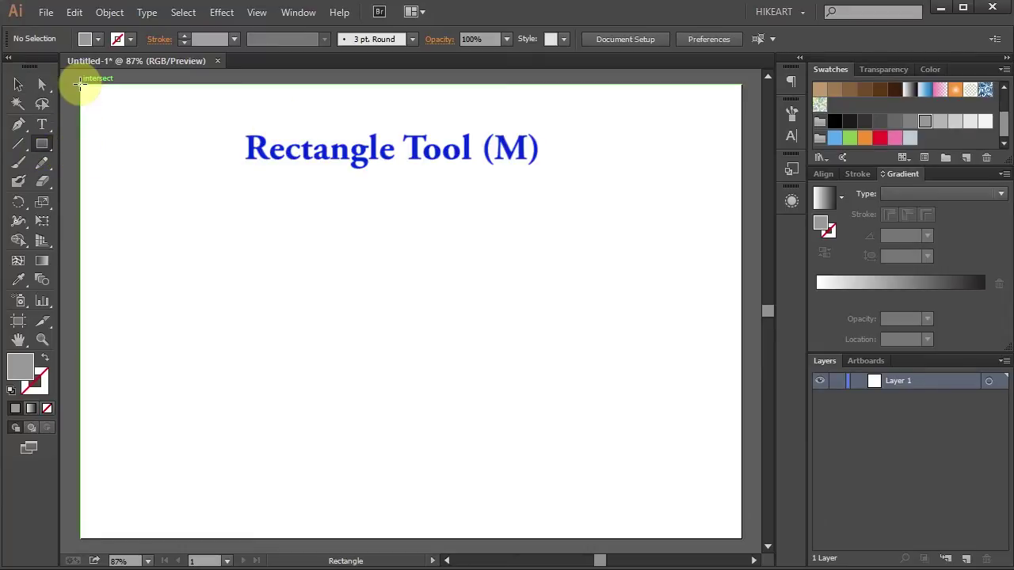
pyautogui.moveTo(80, 85); pyautogui.dragTo(740, 539)
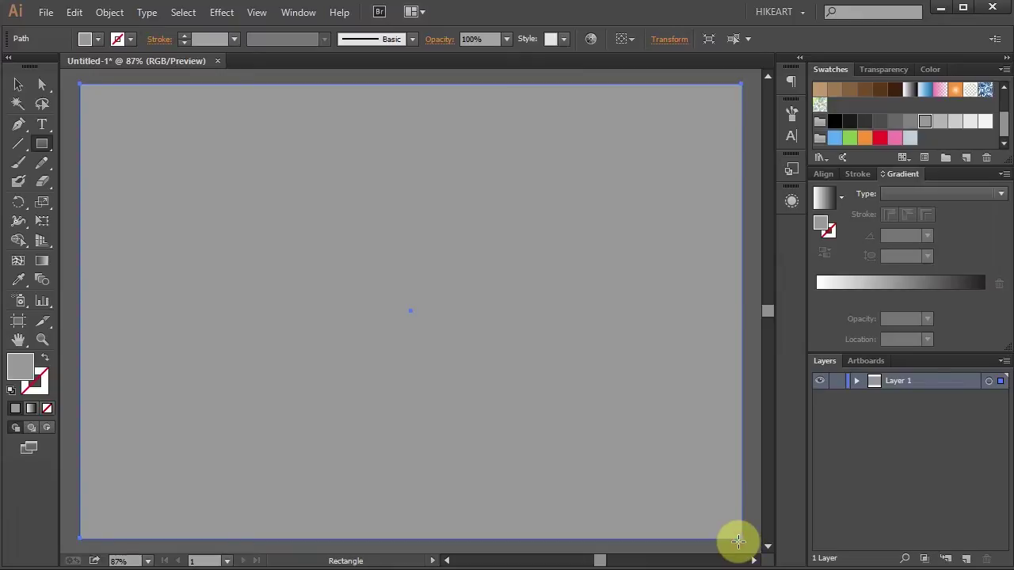
pyautogui.click(836, 384)
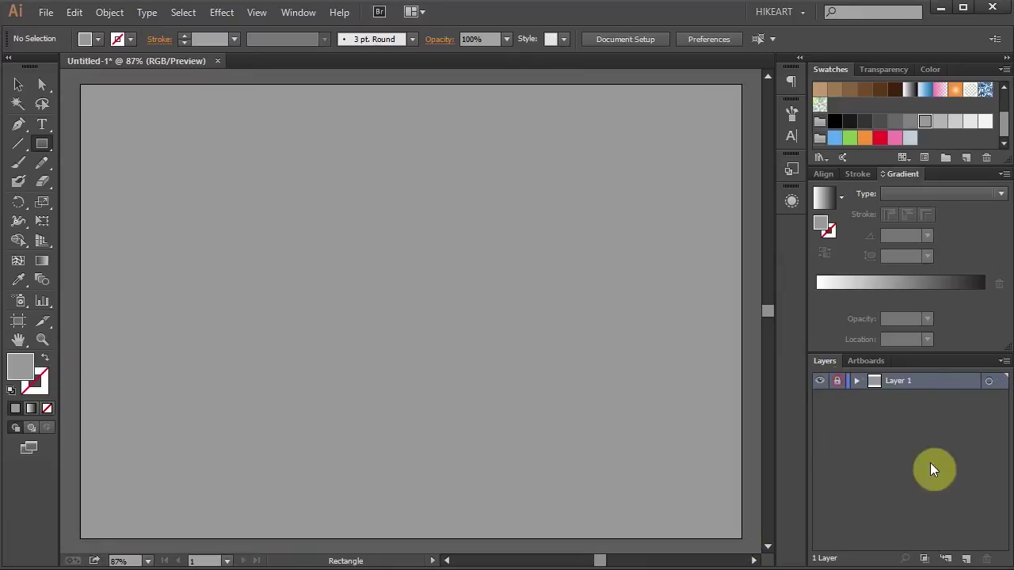
pyautogui.click(966, 560)
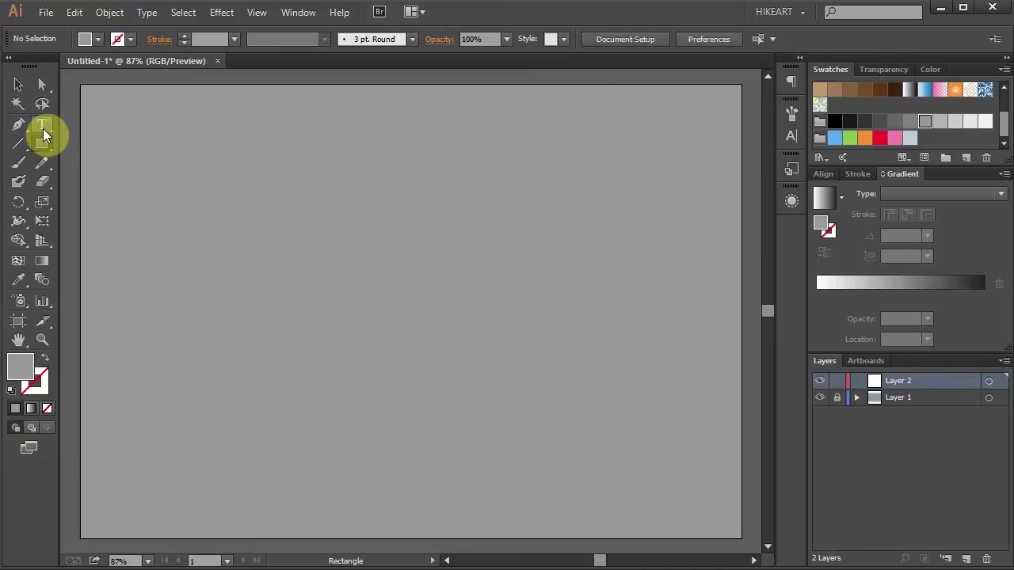
# - Type 'STEEL' on the canvas, then enlarge it and move it into position
pyautogui.click(42, 125)
pyautogui.click(182, 335)
pyautogui.write('STEEL')
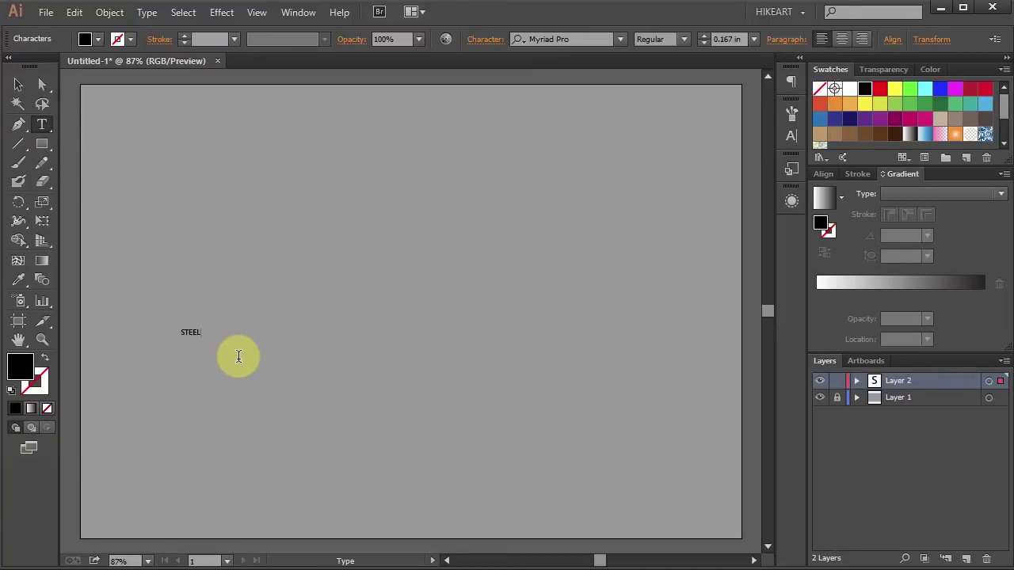
pyautogui.press('Escape')
pyautogui.moveTo(202, 339); pyautogui.dragTo(555, 498)
pyautogui.moveTo(411, 377); pyautogui.dragTo(336, 335)
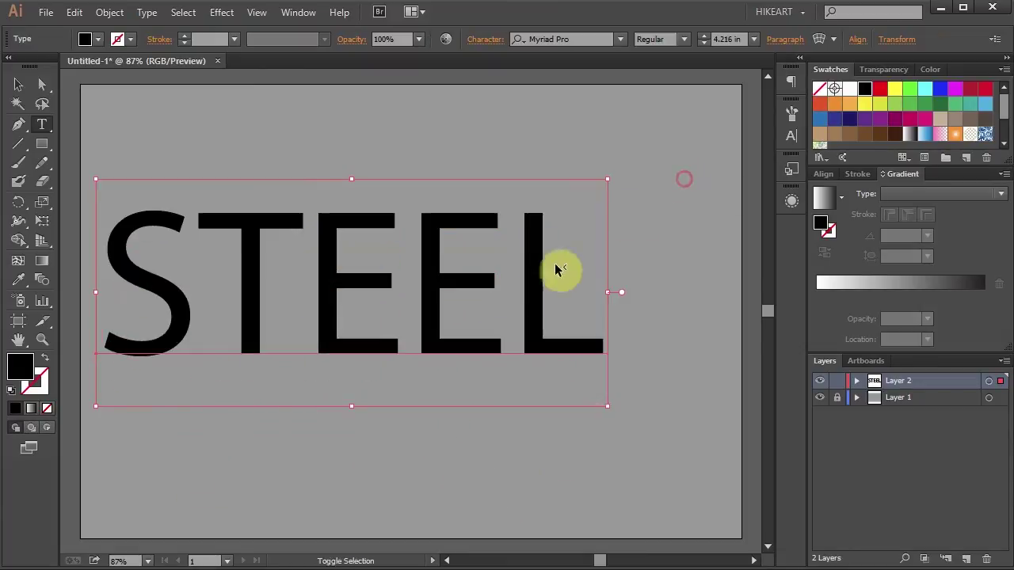
# - Set the STEEL text to Avenir Next LT Pro Bold, reposition it and remove its fill
pyautogui.click(579, 38)
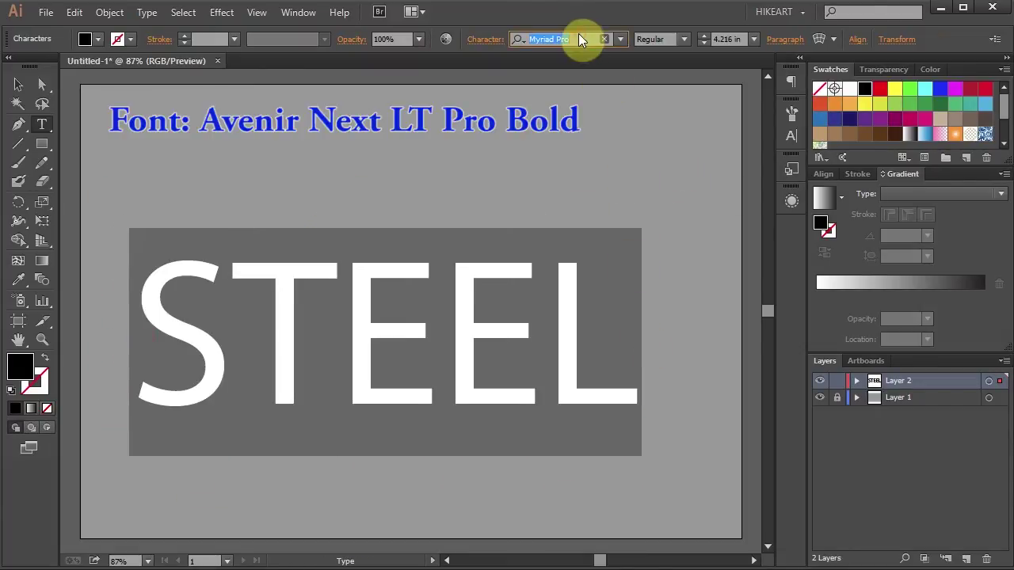
pyautogui.scroll(-10, 664, 190)
pyautogui.click(751, 536)
pyautogui.moveTo(679, 419); pyautogui.dragTo(633, 380)
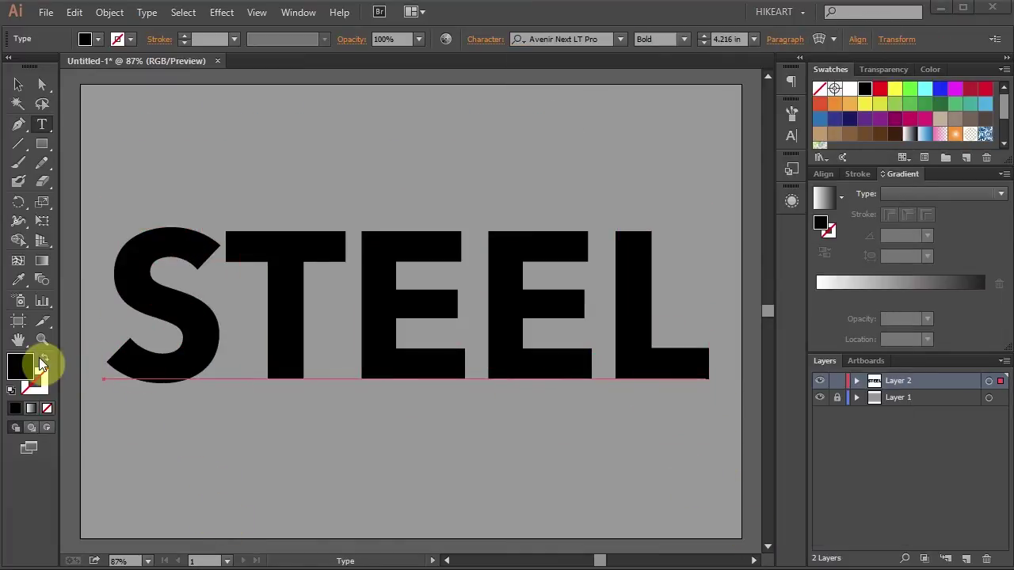
pyautogui.click(45, 408)
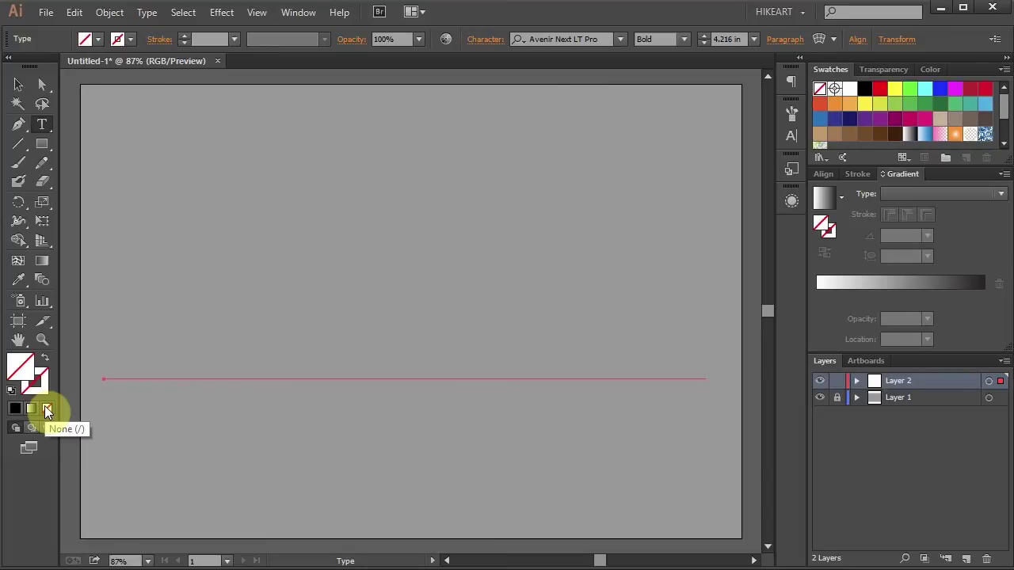
# - Show the Appearance panel and add a new black fill to the STEEL text
pyautogui.click(291, 13)
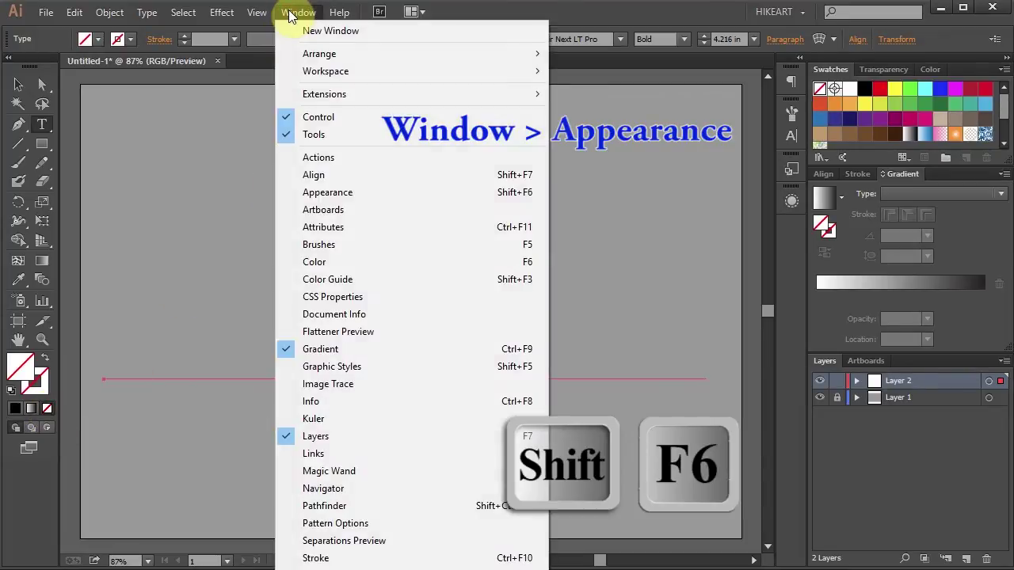
pyautogui.click(356, 194)
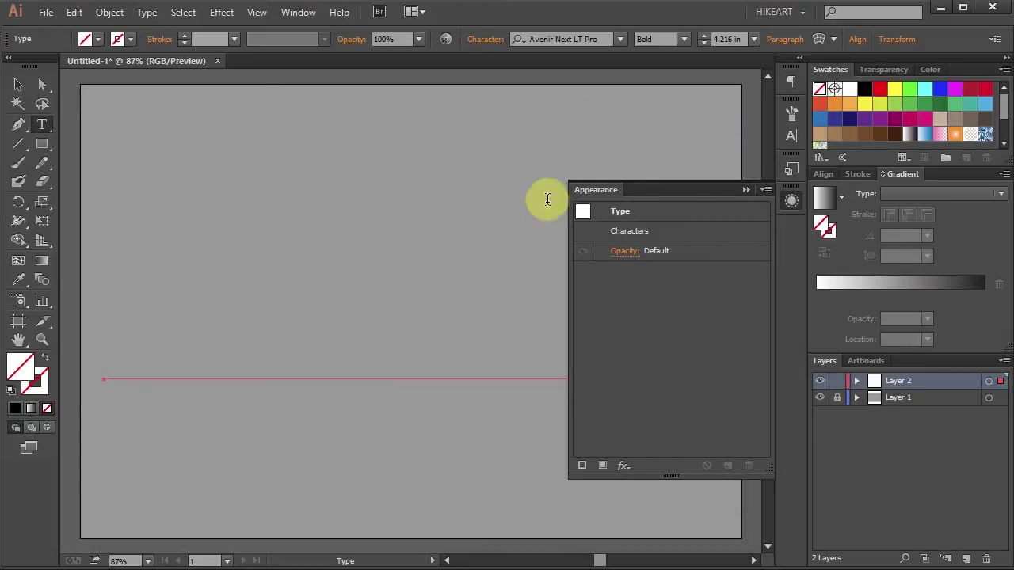
pyautogui.click(604, 466)
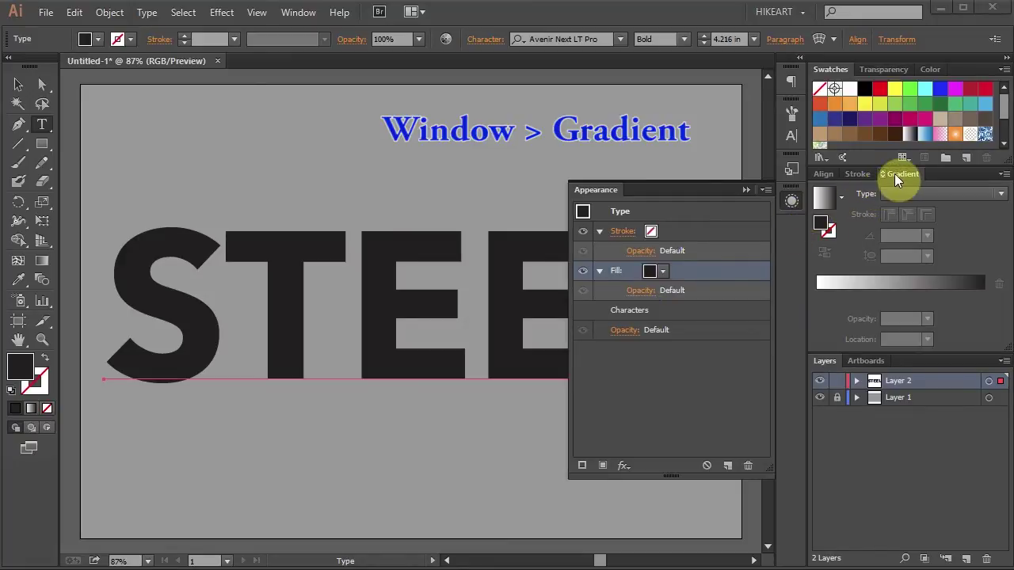
pyautogui.click(293, 12)
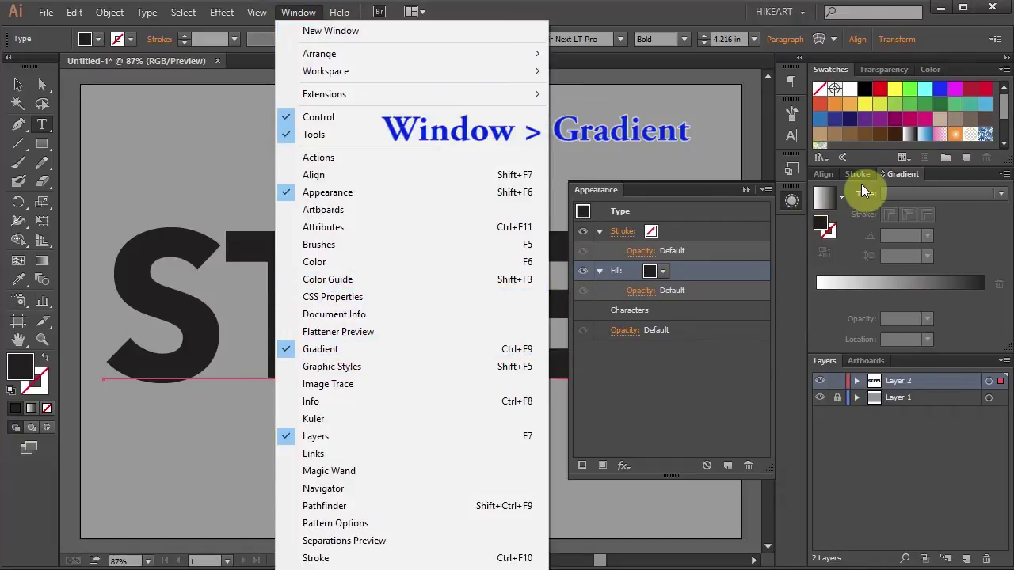
# - Apply the White, Black gradient with the white stop at 40% and angle -90°
pyautogui.click(896, 176)
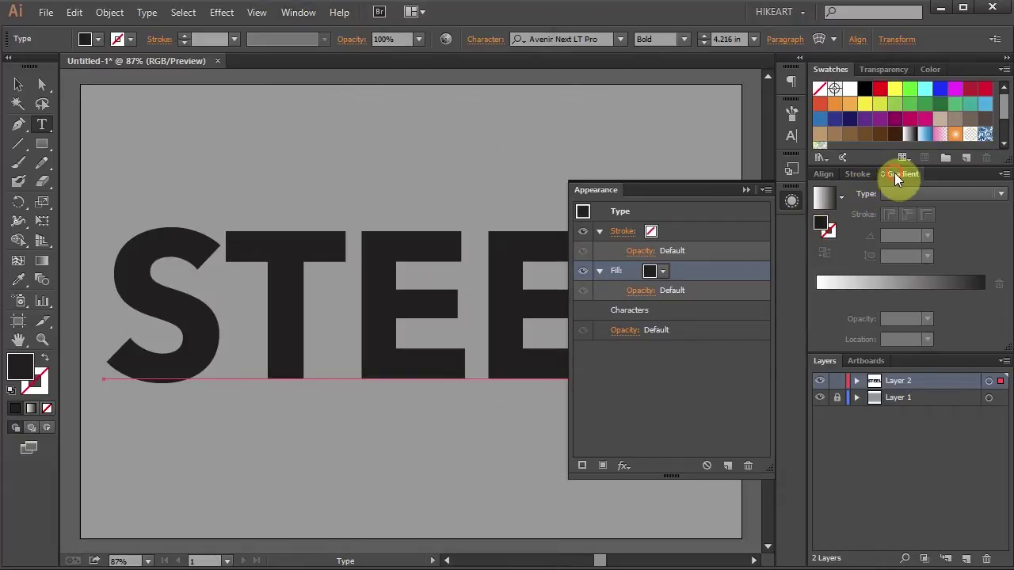
pyautogui.click(842, 197)
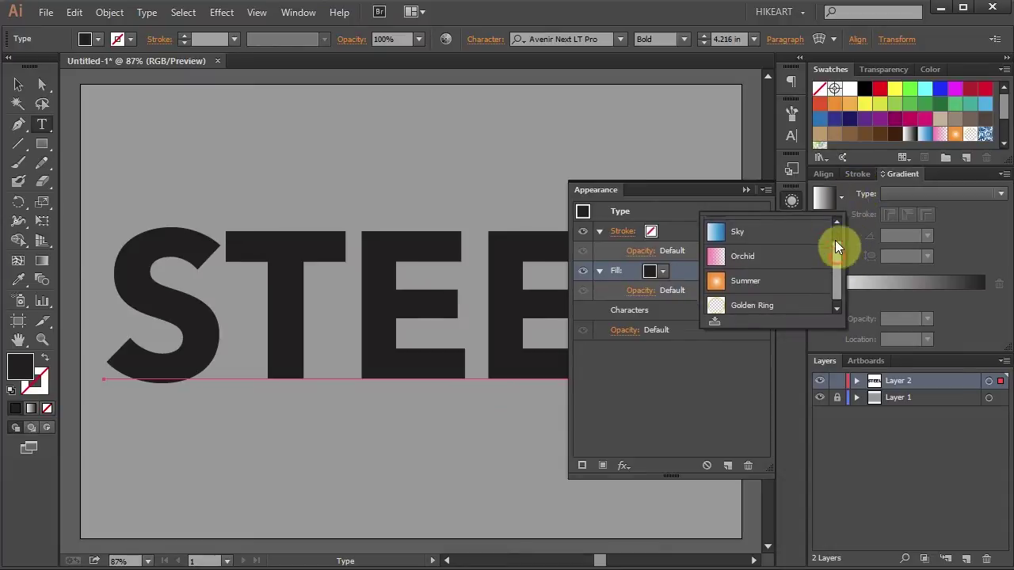
pyautogui.scroll(1, 777, 229)
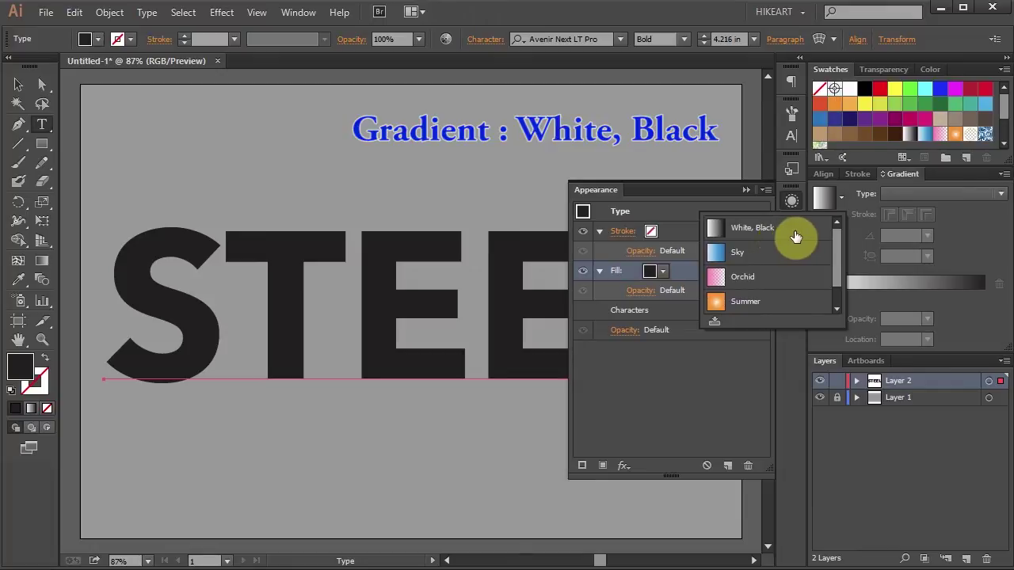
pyautogui.click(793, 235)
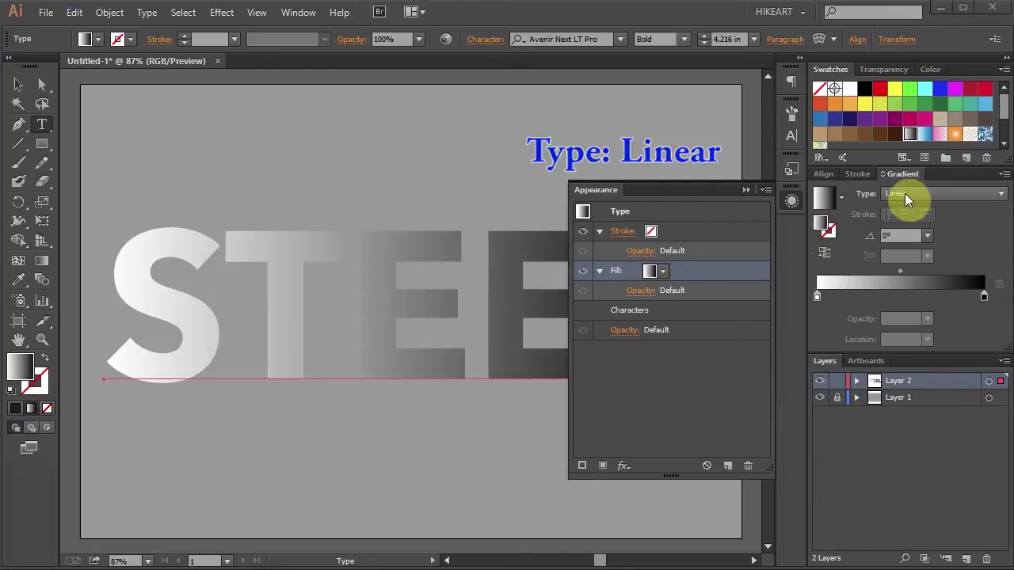
pyautogui.moveTo(817, 297); pyautogui.dragTo(881, 302)
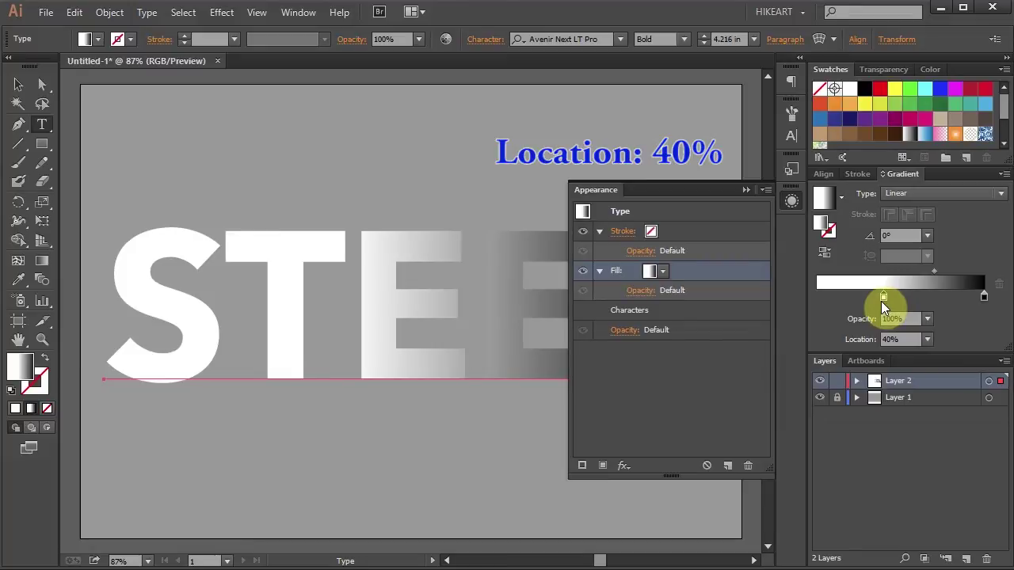
pyautogui.click(926, 236)
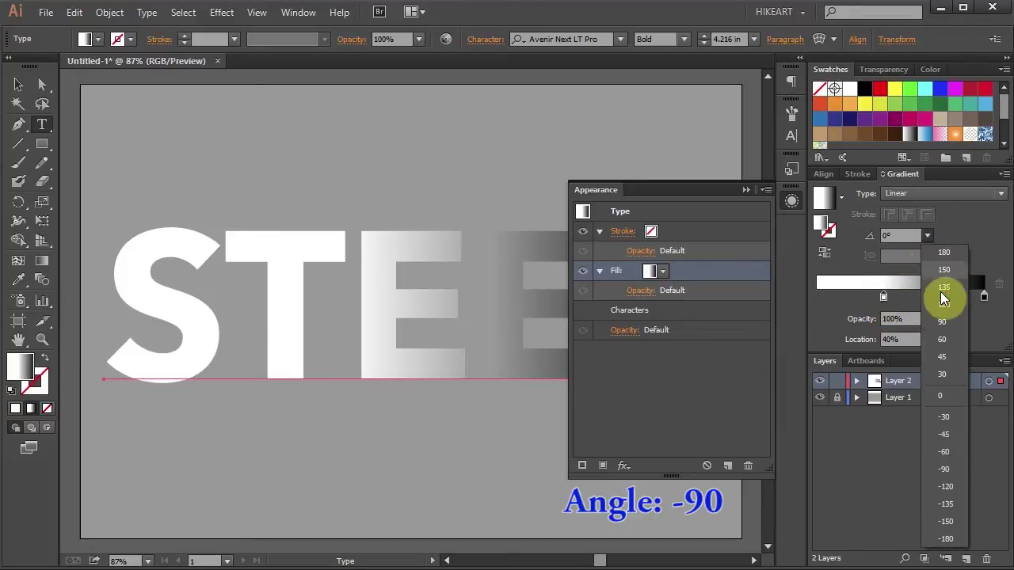
pyautogui.click(946, 473)
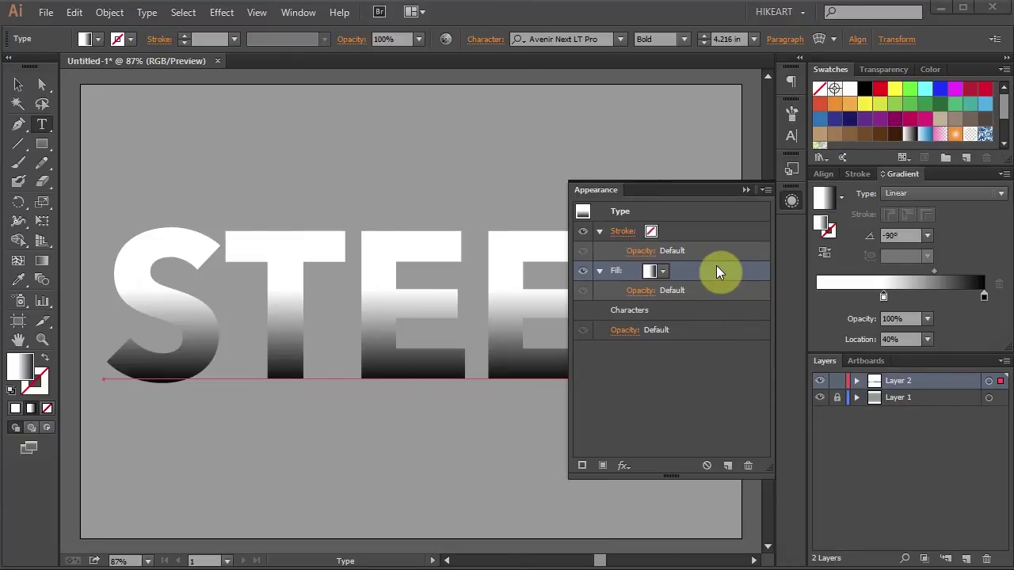
# - Add a White fill below the gradient fill, check it by toggling visibility, and select it
pyautogui.click(601, 466)
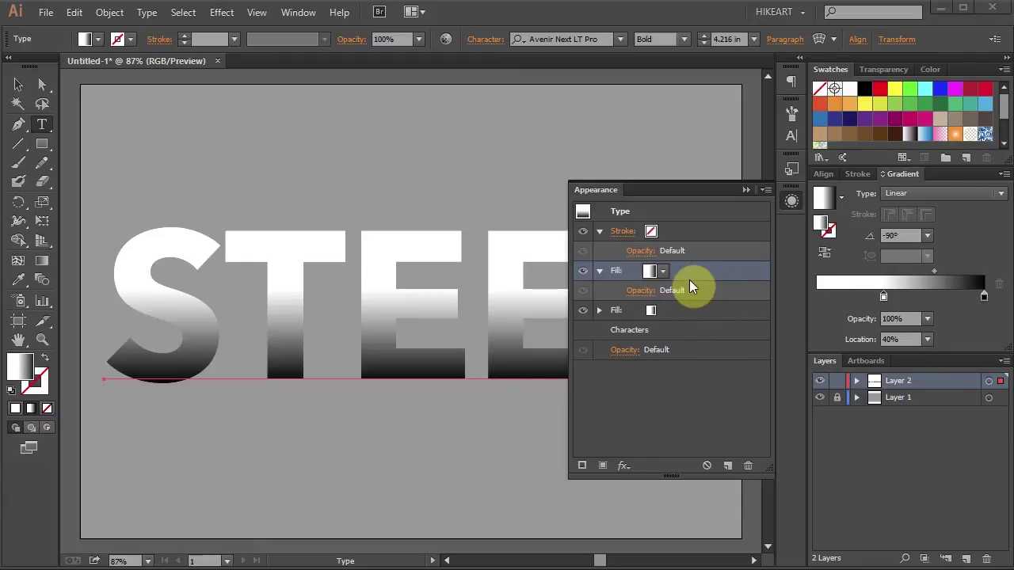
pyautogui.click(662, 271)
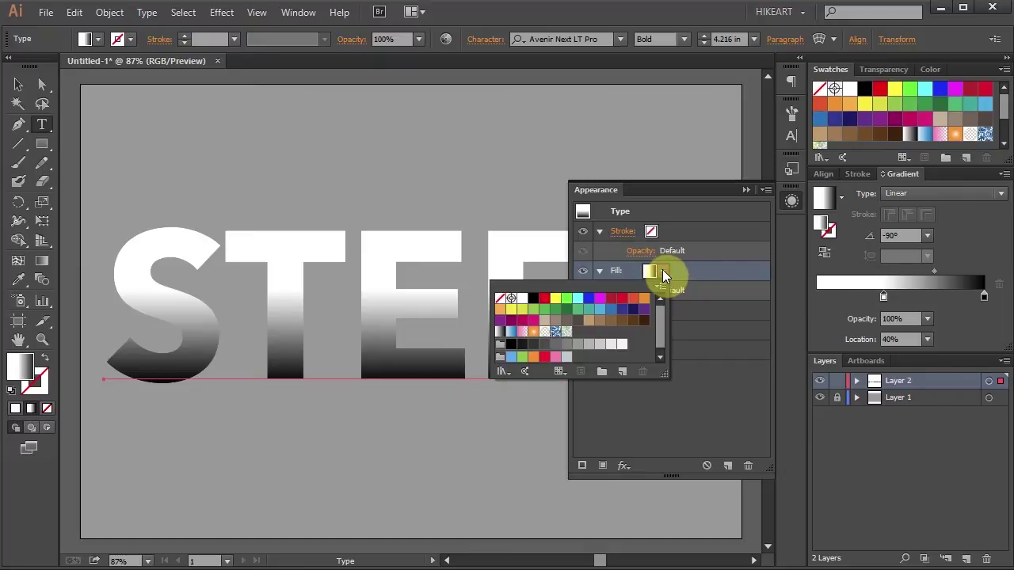
pyautogui.click(523, 299)
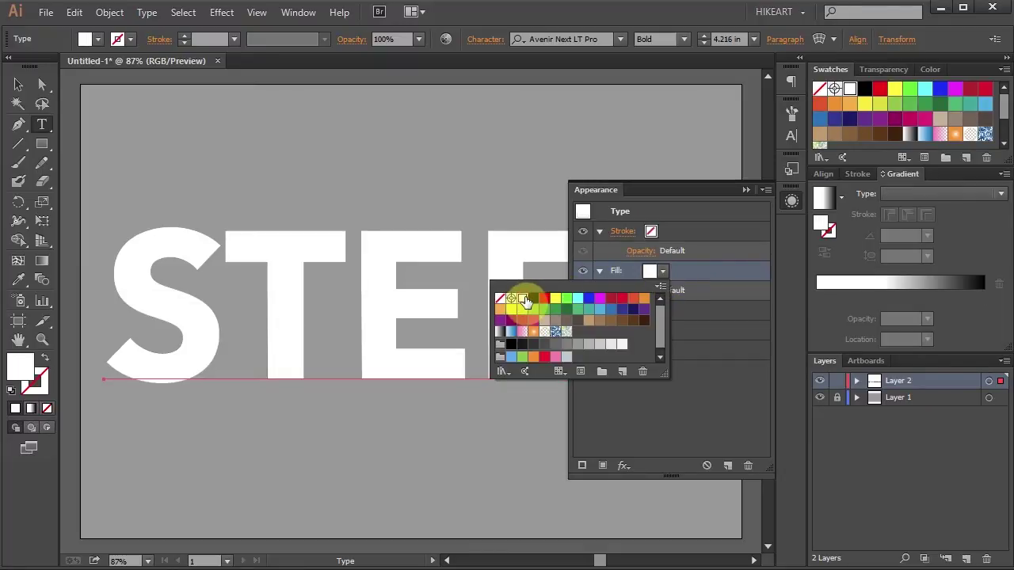
pyautogui.click(689, 271)
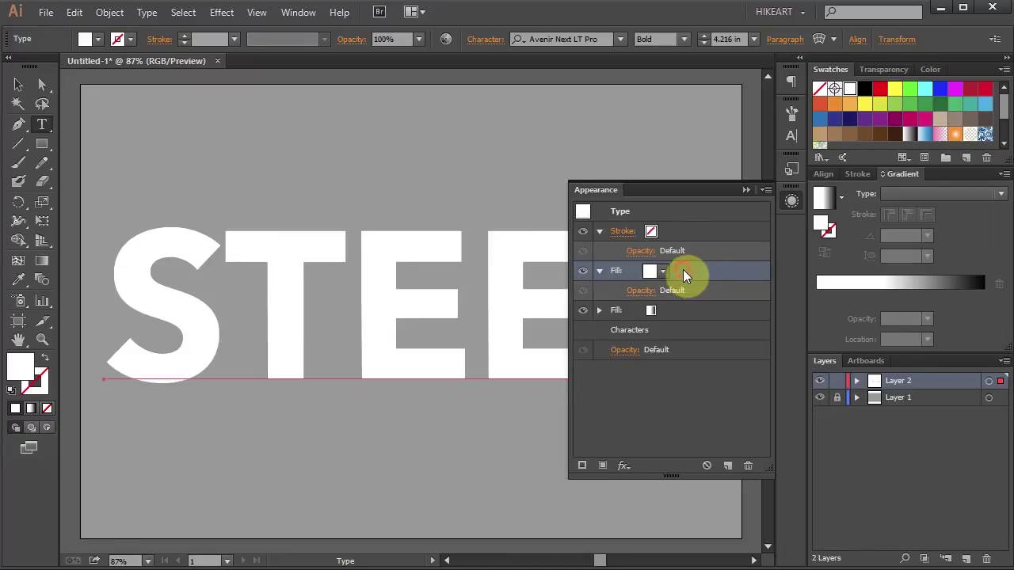
pyautogui.moveTo(680, 273); pyautogui.dragTo(685, 323)
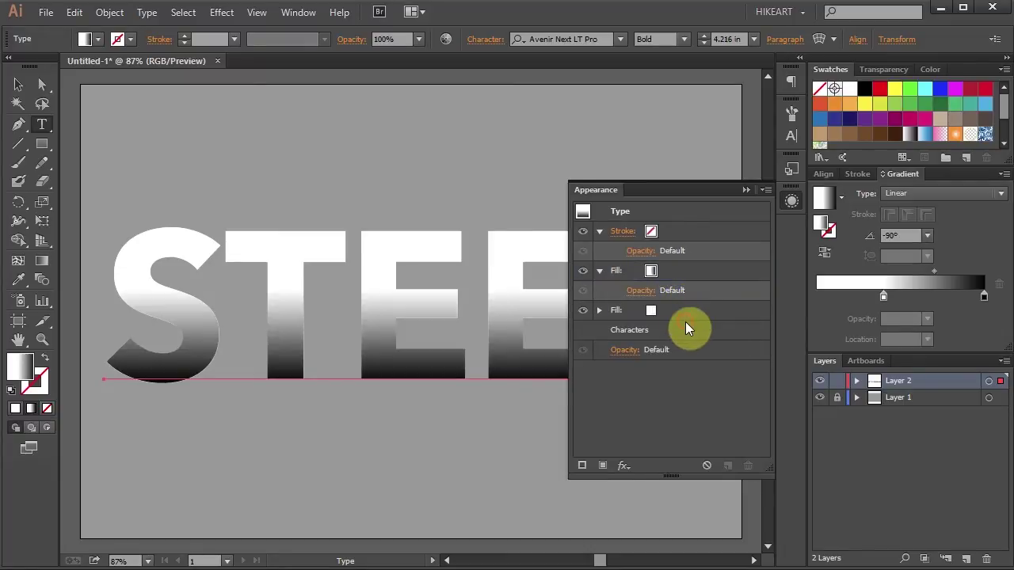
pyautogui.click(583, 272)
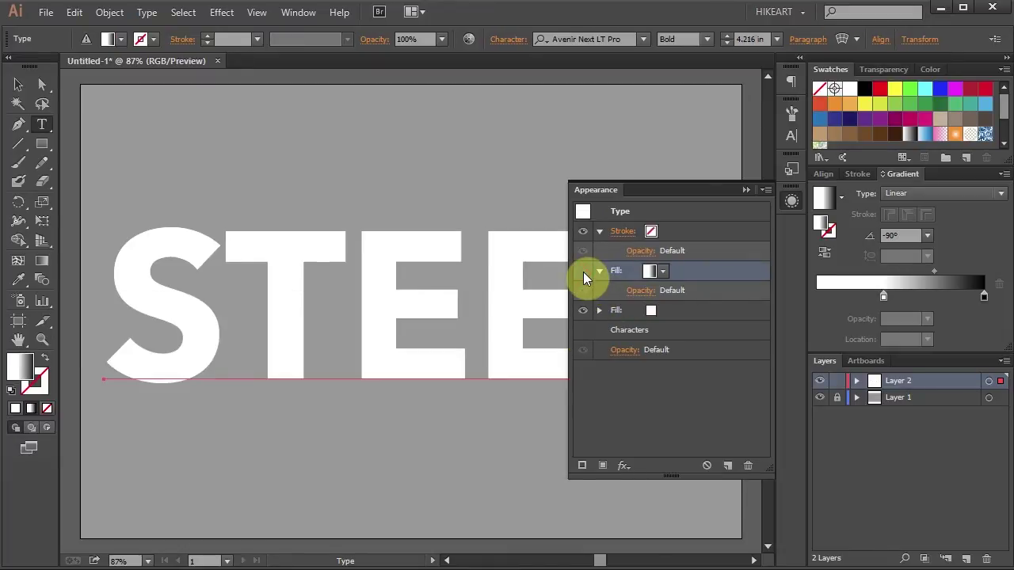
pyautogui.click(583, 271)
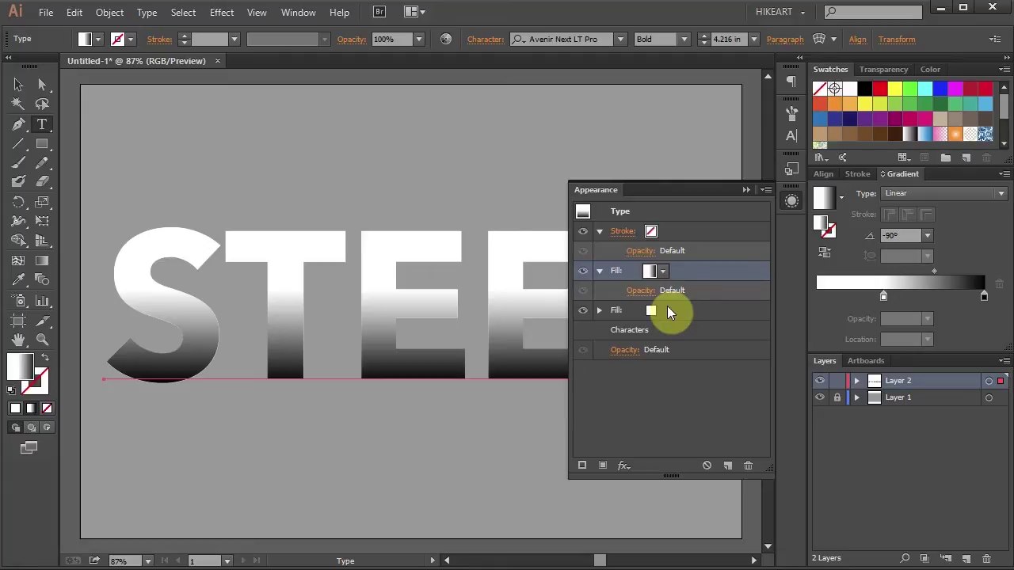
pyautogui.click(710, 310)
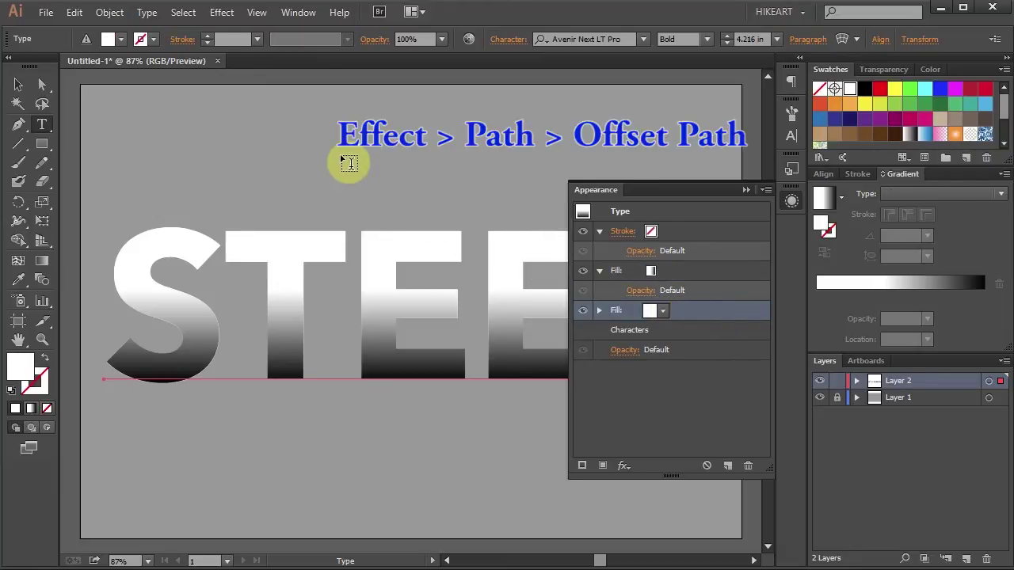
# - Apply a 1 px Offset Path effect to the lower white fill
pyautogui.click(222, 13)
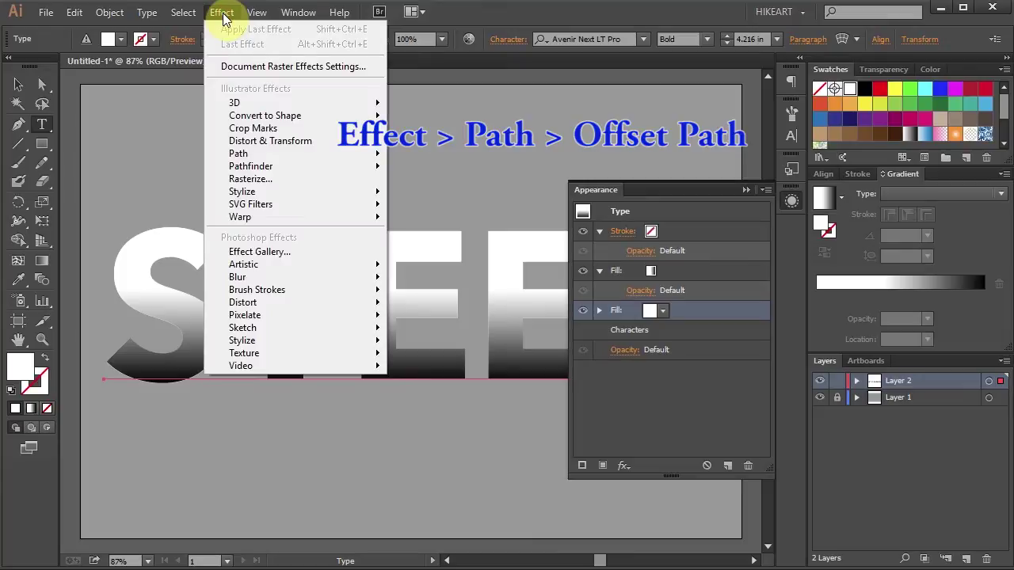
pyautogui.moveTo(258, 154)
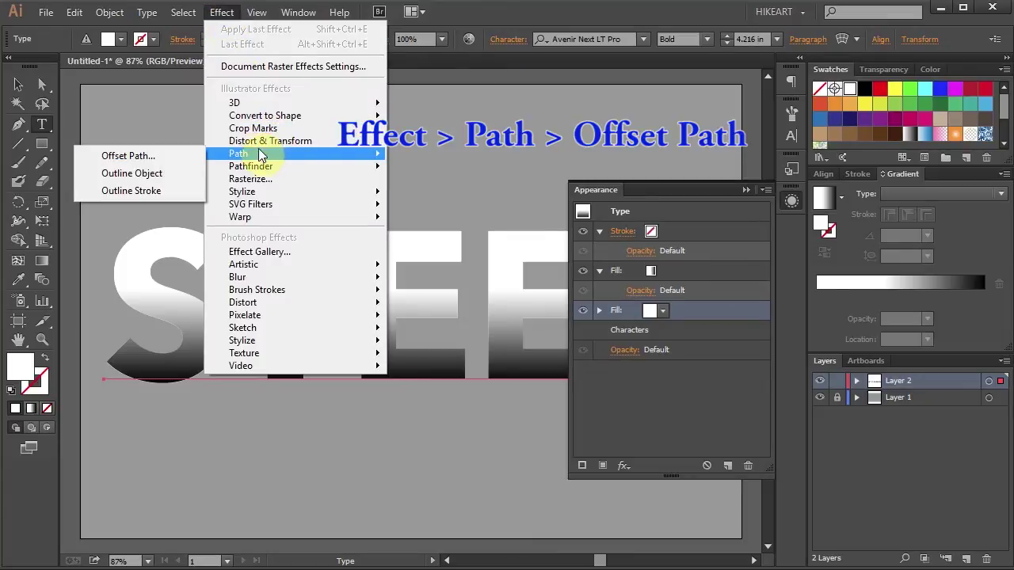
pyautogui.click(175, 157)
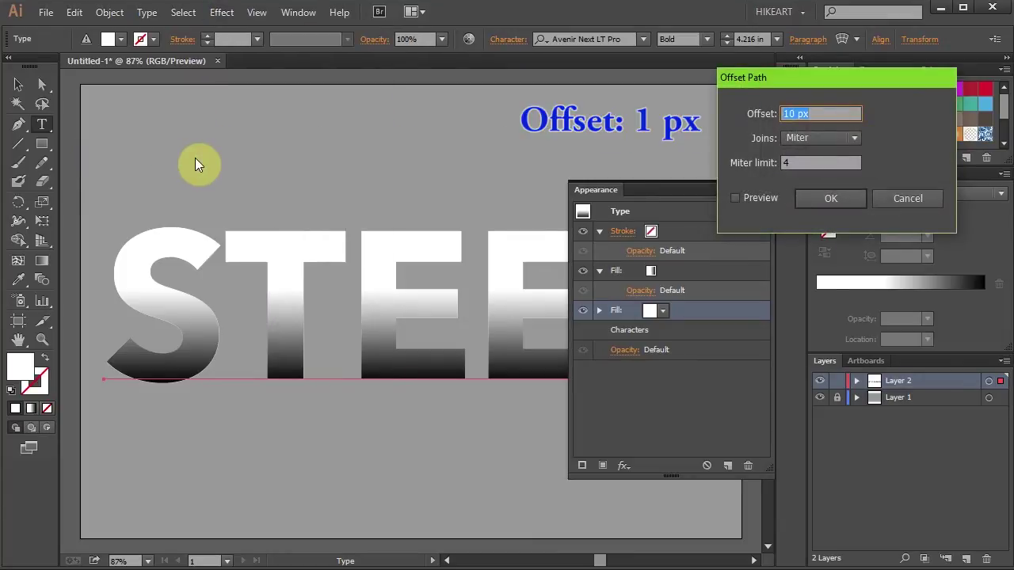
pyautogui.write('1')
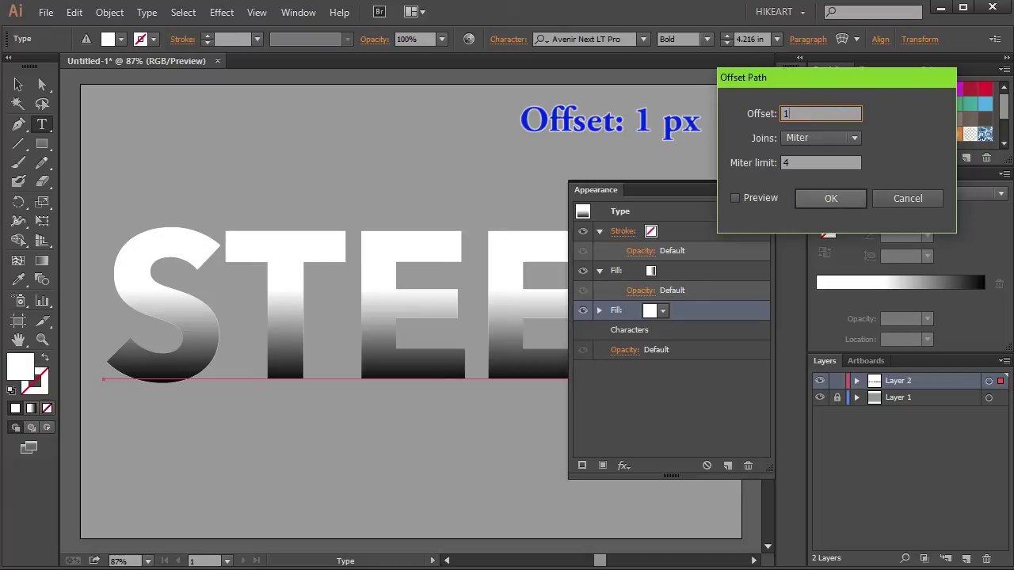
pyautogui.click(736, 198)
pyautogui.click(816, 199)
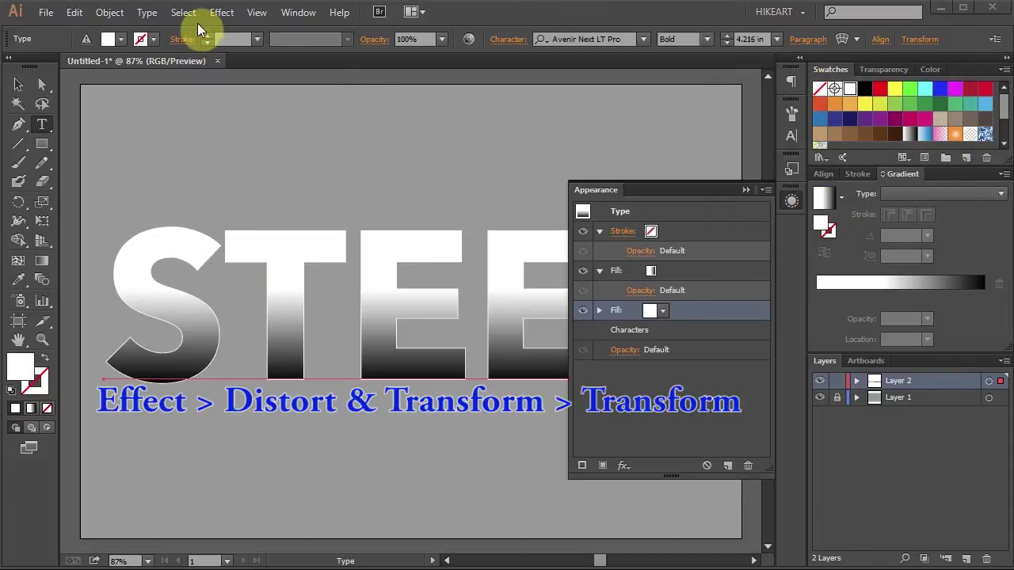
# - Add a Transform effect moving the white rim fill 1 px vertically
pyautogui.click(222, 16)
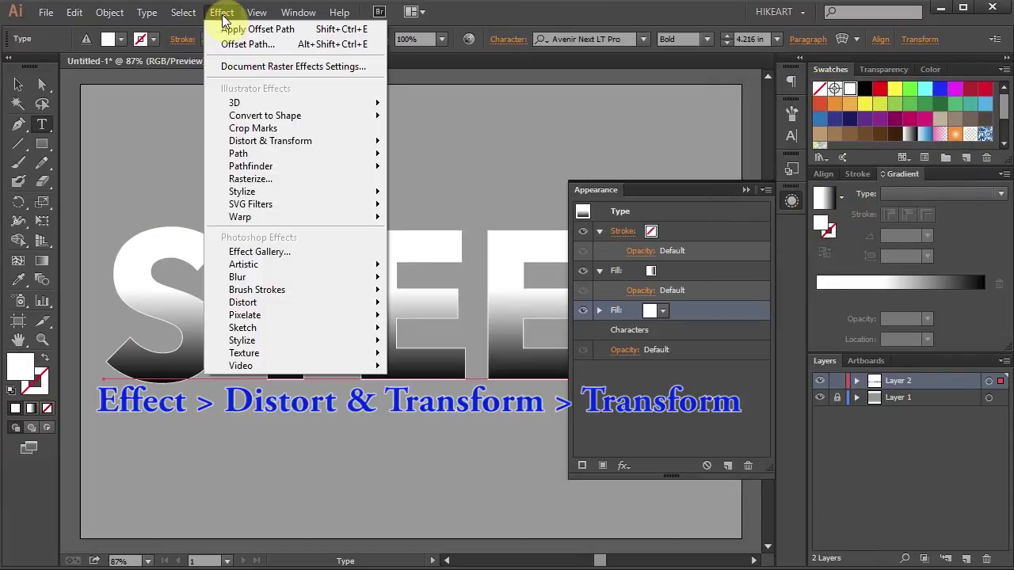
pyautogui.moveTo(296, 146)
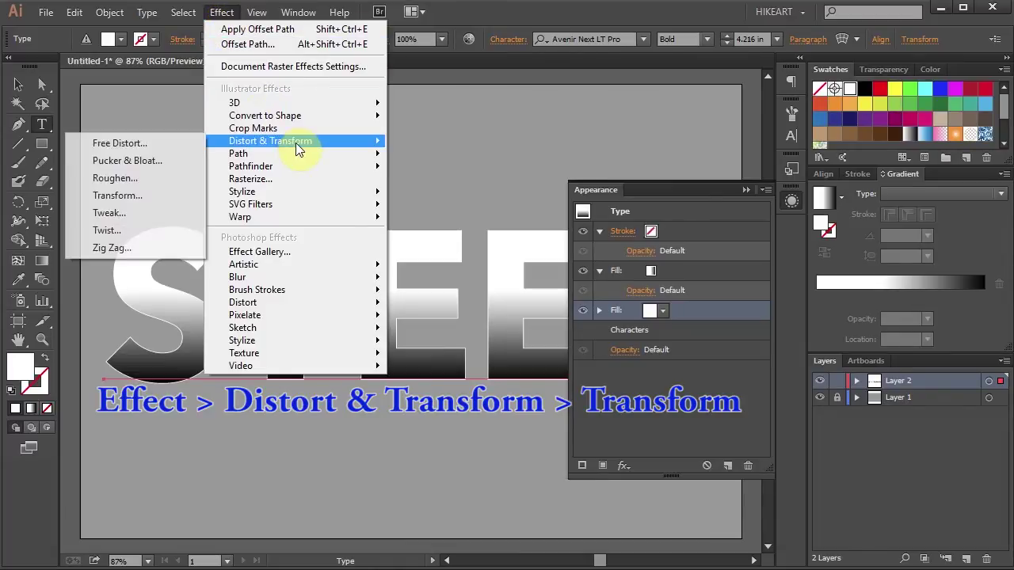
pyautogui.click(168, 196)
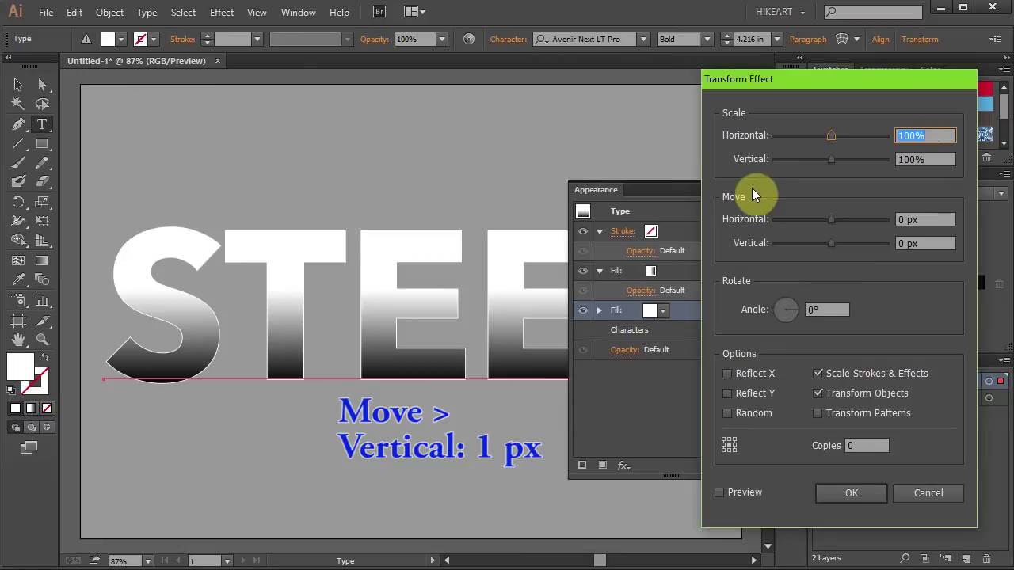
pyautogui.doubleClick(906, 243)
pyautogui.write('1px')
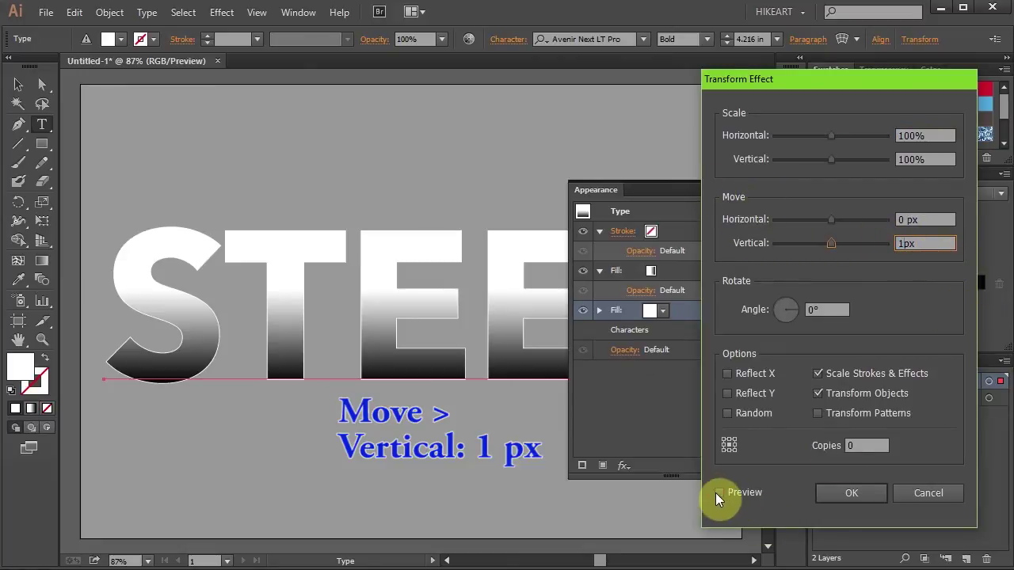
pyautogui.click(719, 493)
pyautogui.click(877, 491)
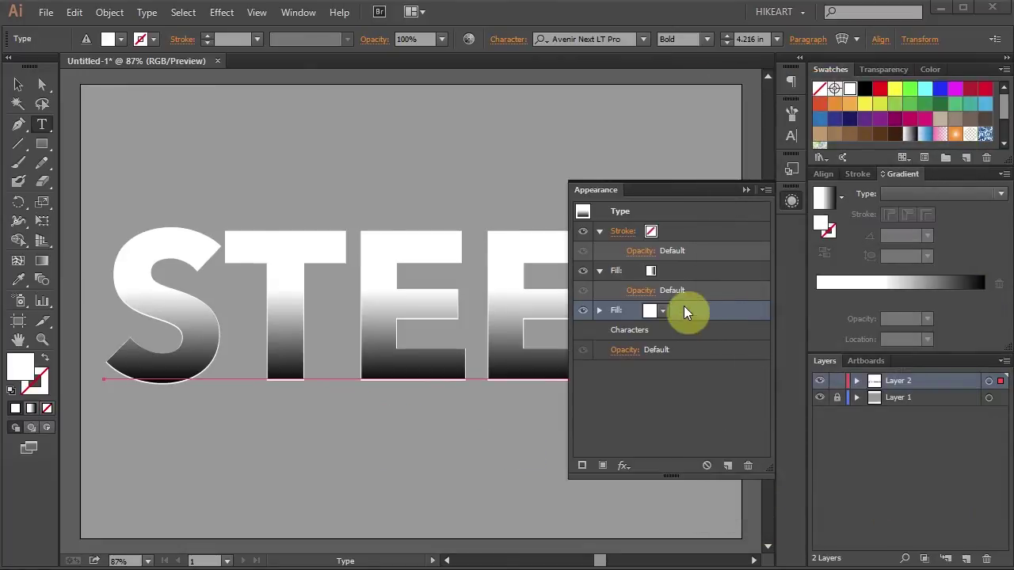
# - Duplicate the white rim fill, turn the copy Black and move it beneath the white fill
pyautogui.moveTo(685, 305); pyautogui.dragTo(729, 467)
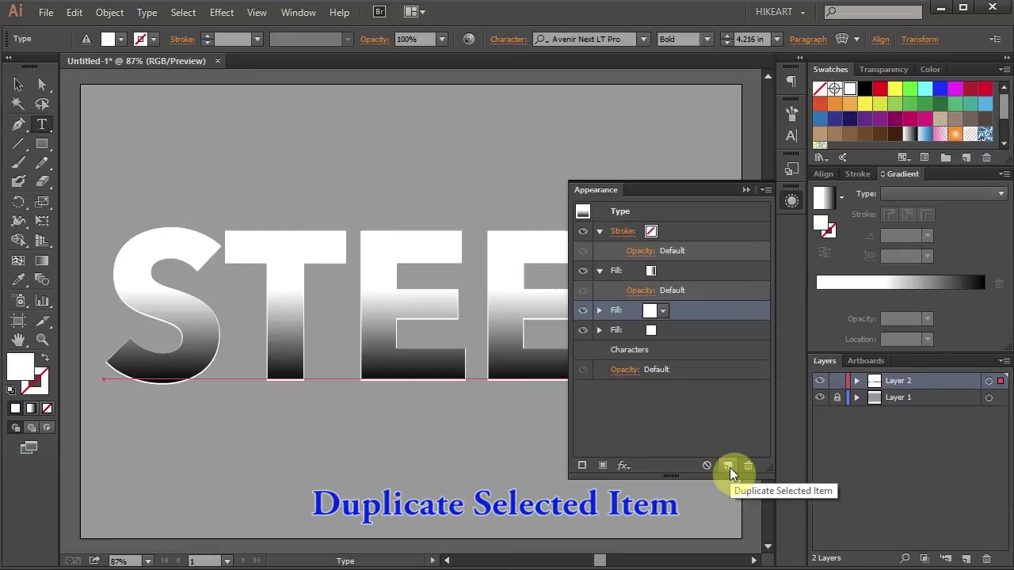
pyautogui.click(663, 310)
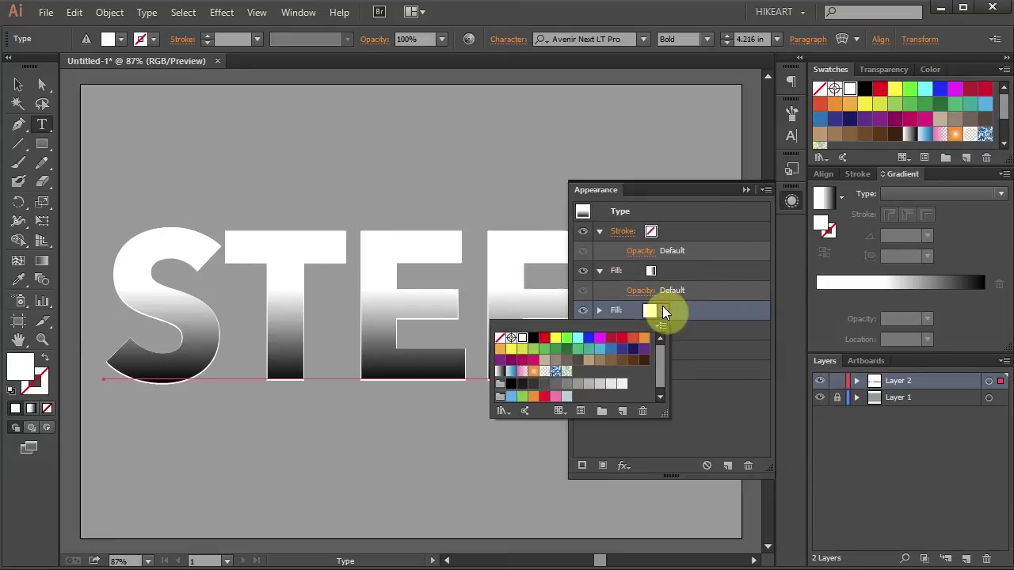
pyautogui.click(534, 340)
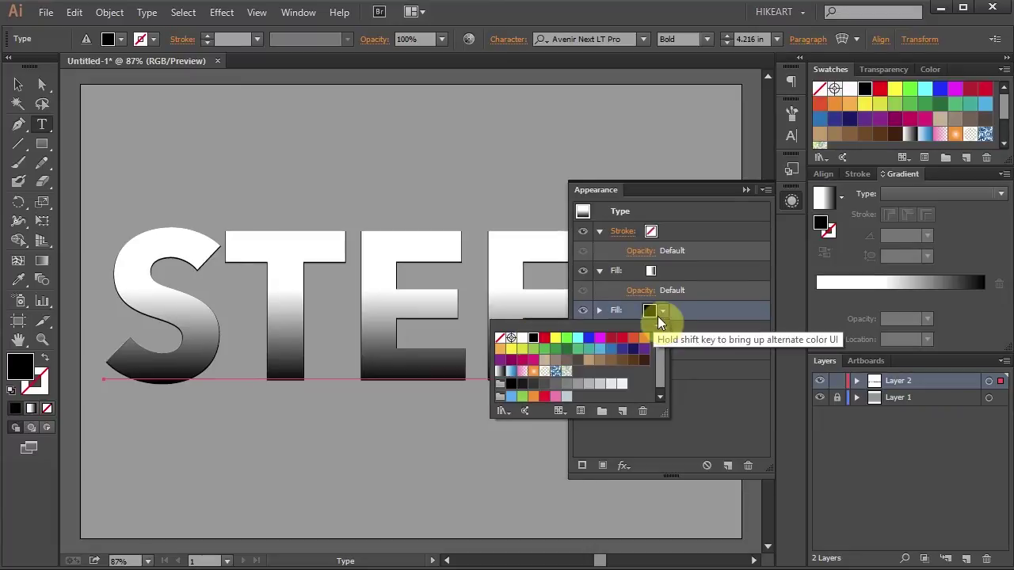
pyautogui.click(689, 314)
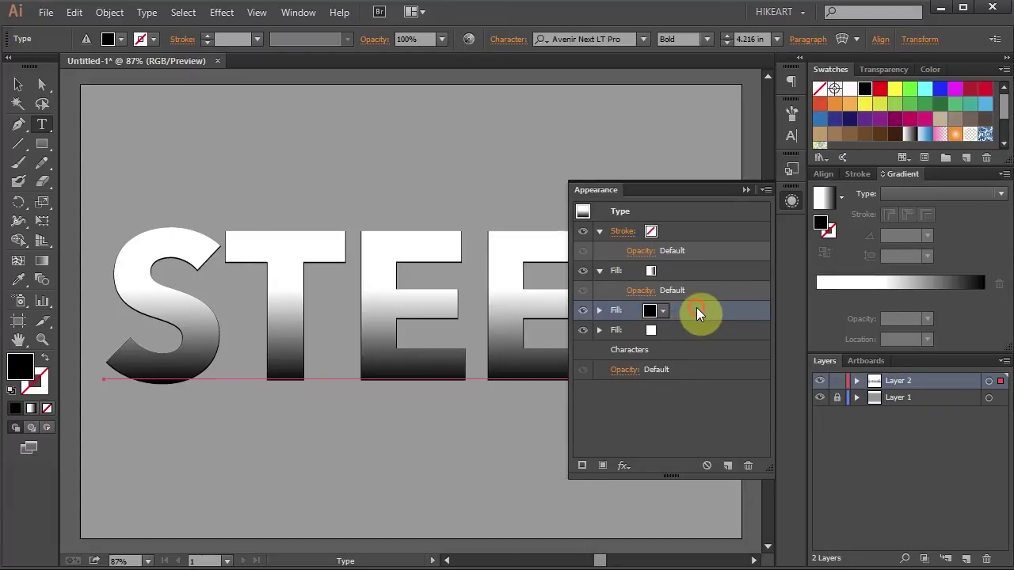
pyautogui.moveTo(696, 309); pyautogui.dragTo(683, 330)
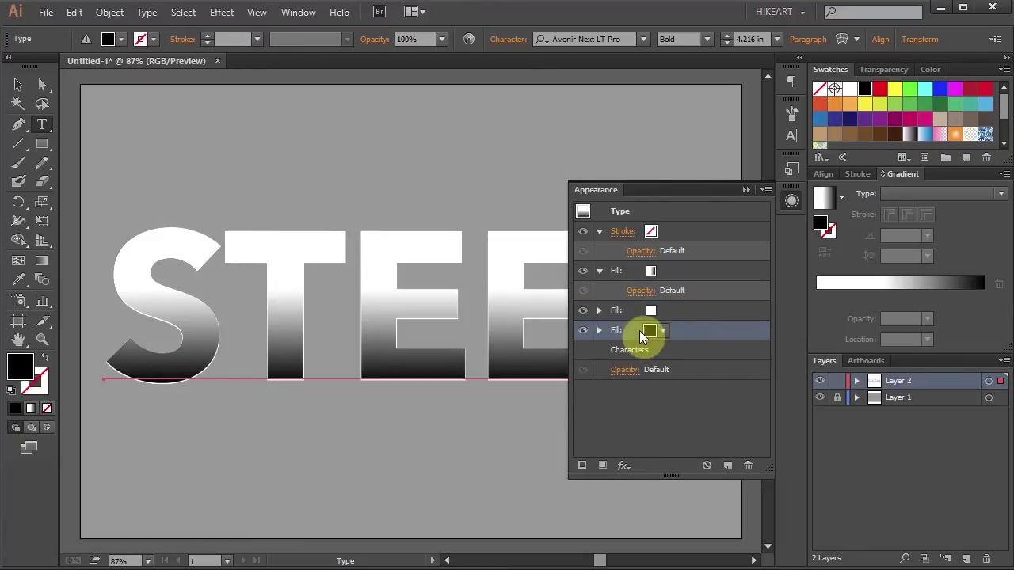
# - Change the black fill's Transform effect to move it 2 px vertically
pyautogui.click(600, 331)
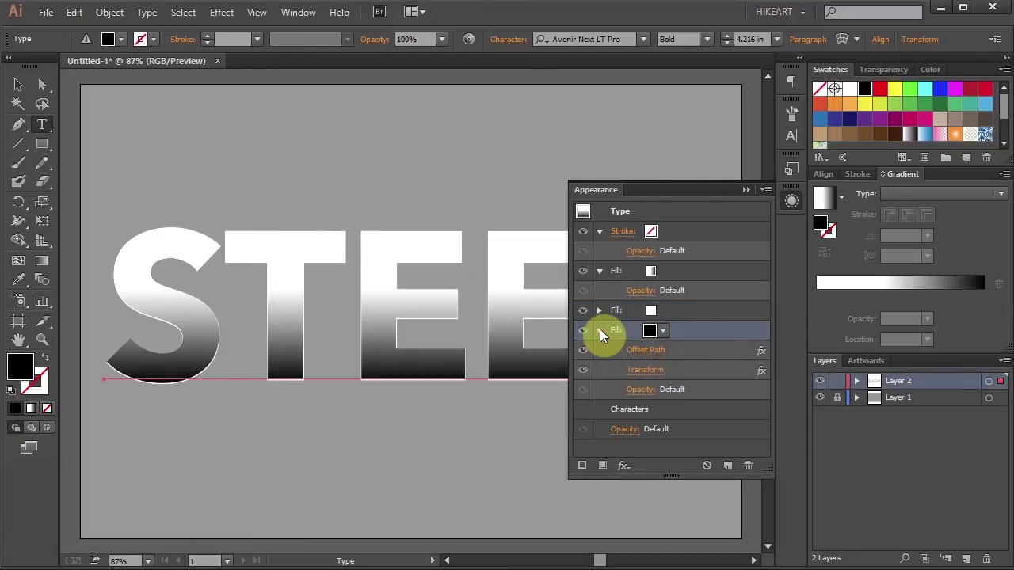
pyautogui.click(647, 371)
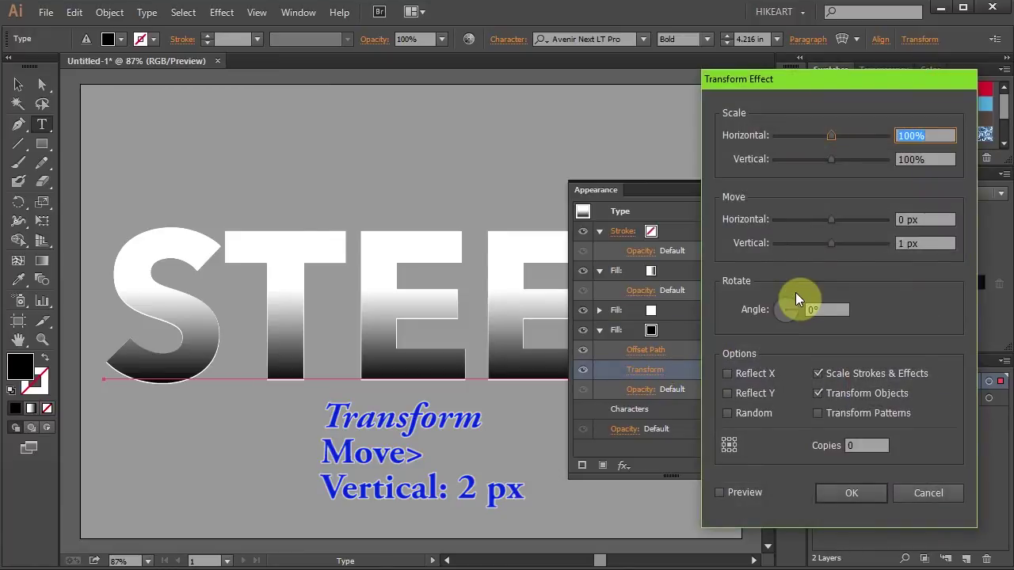
pyautogui.doubleClick(902, 243)
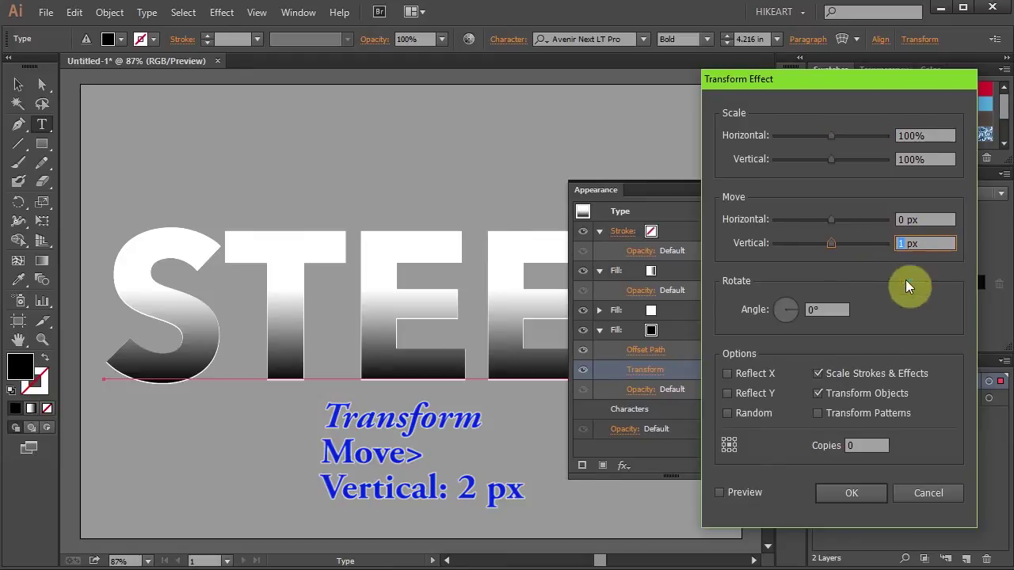
pyautogui.write('2')
pyautogui.click(719, 492)
pyautogui.click(848, 492)
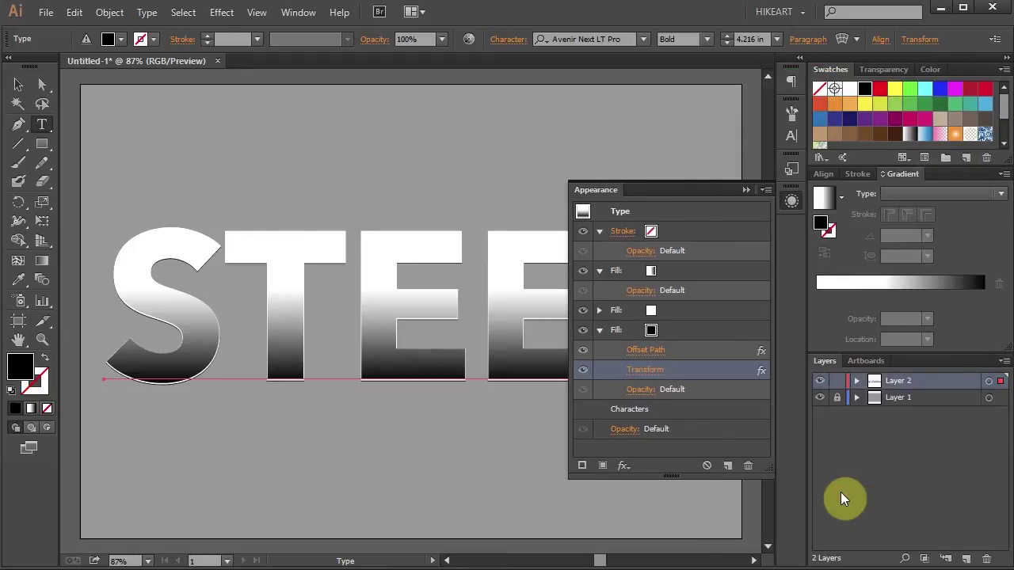
pyautogui.click(599, 329)
# - Duplicate the black fill, give the copy the White, Black gradient, and move it beneath the black fill
pyautogui.click(671, 329)
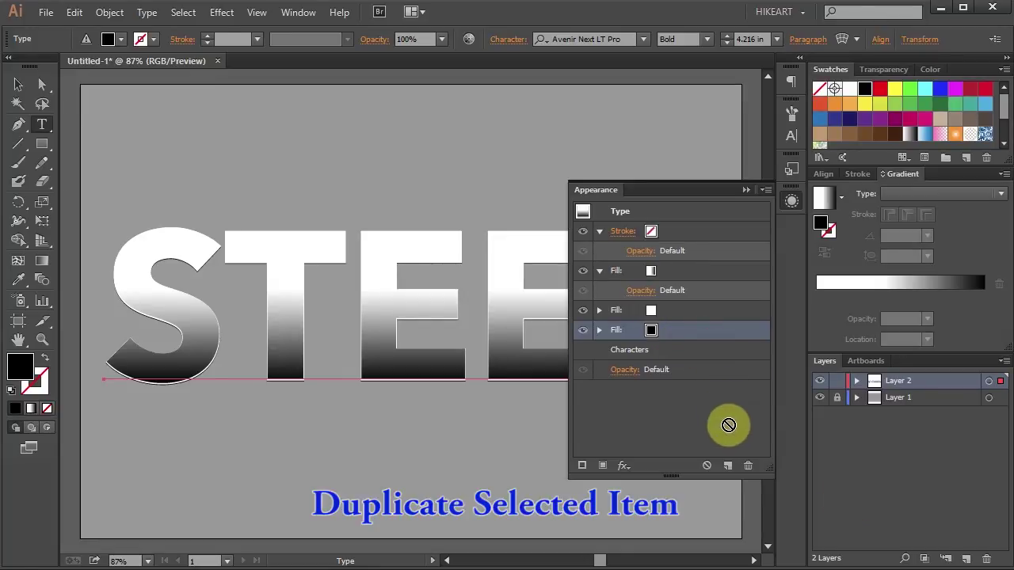
pyautogui.click(728, 465)
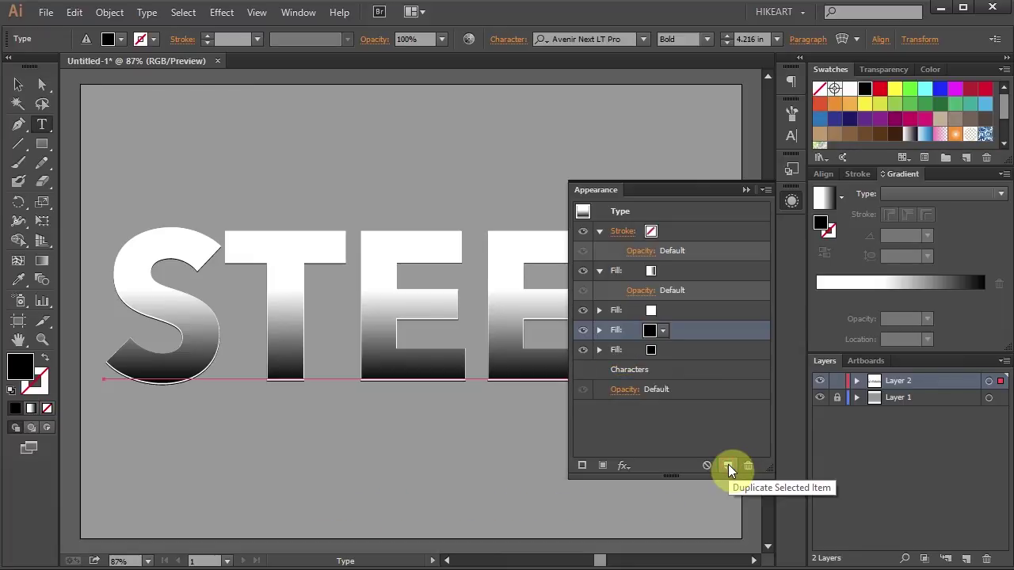
pyautogui.click(842, 195)
pyautogui.scroll(2, 840, 256)
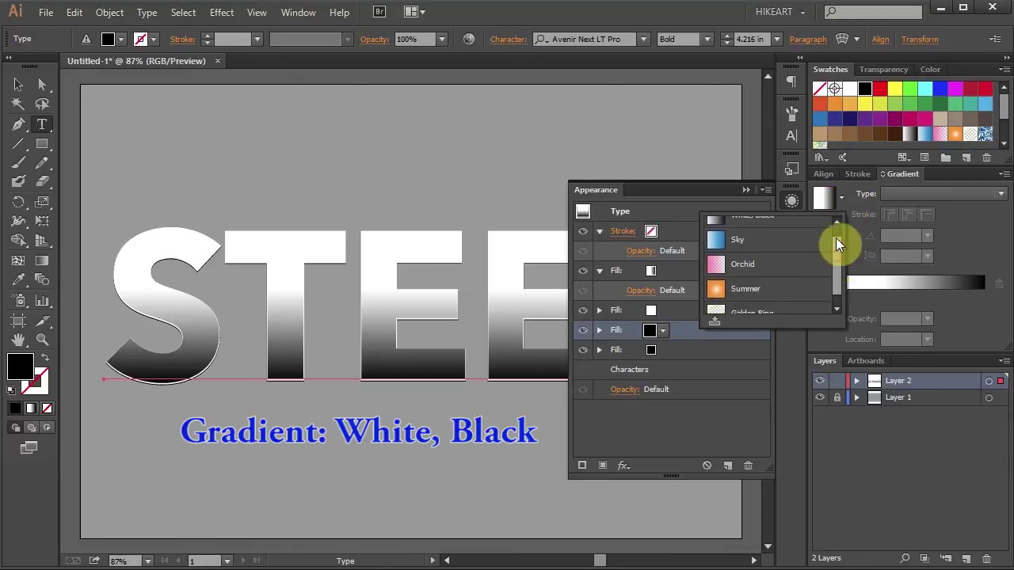
pyautogui.click(798, 227)
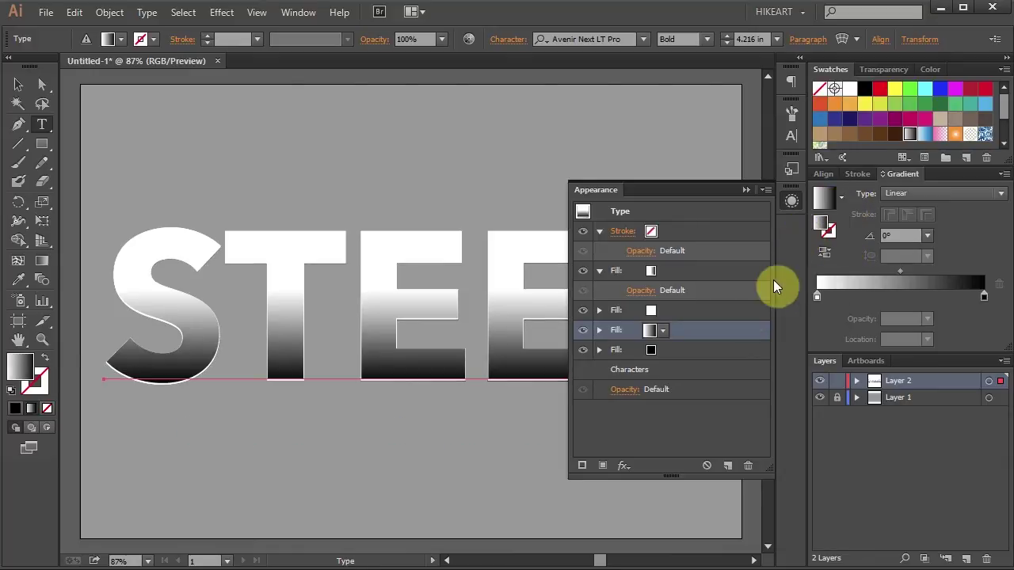
pyautogui.moveTo(701, 331); pyautogui.dragTo(701, 361)
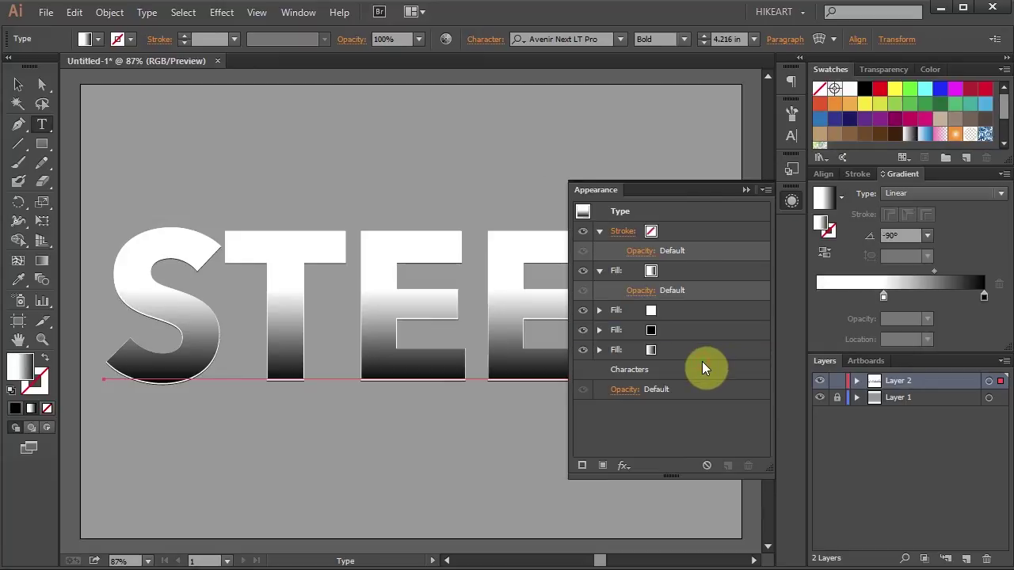
# - Reverse the bottom fill's gradient and add stops at about 27% and 57%
pyautogui.click(689, 347)
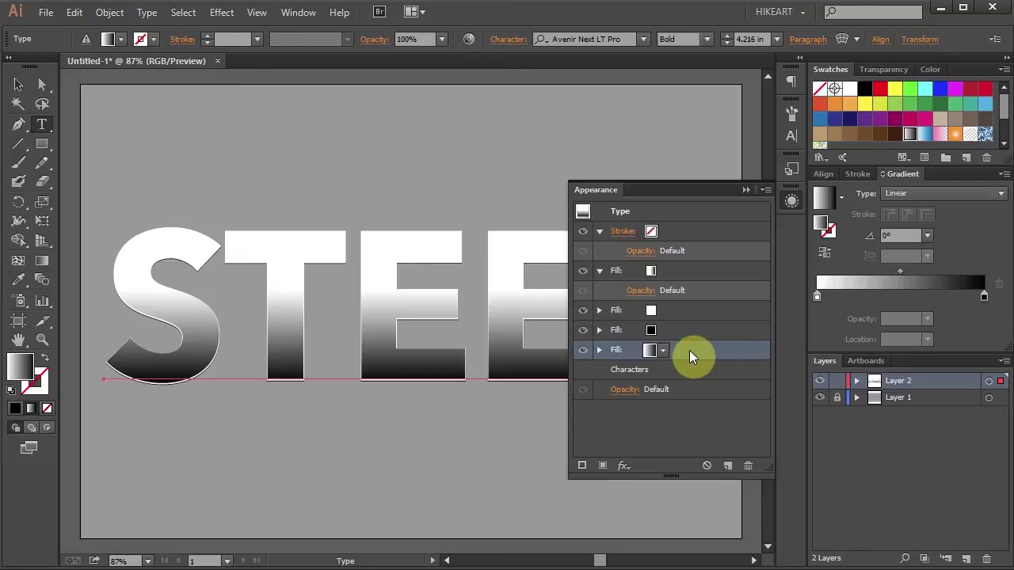
pyautogui.click(825, 260)
pyautogui.click(825, 260)
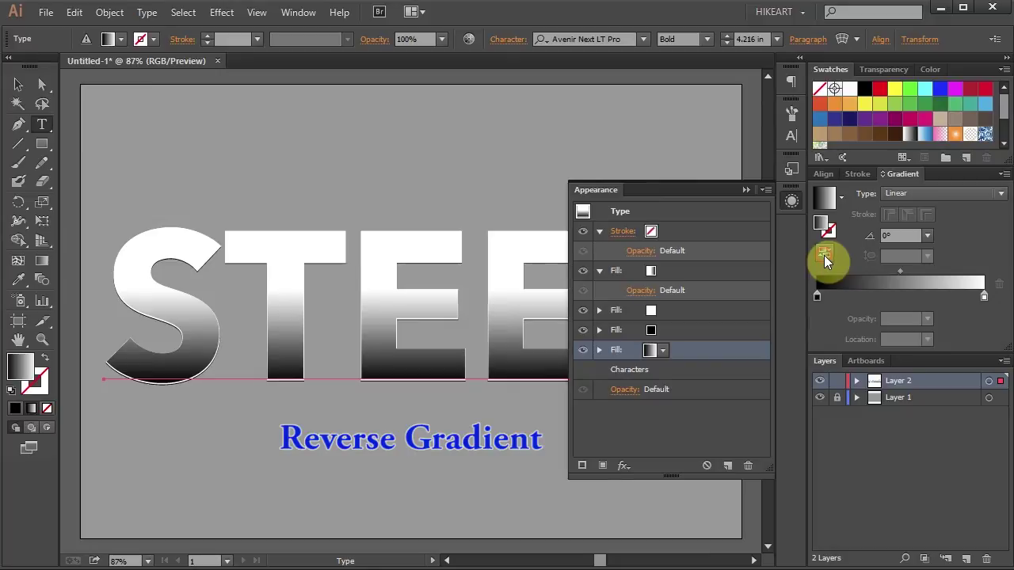
pyautogui.click(861, 294)
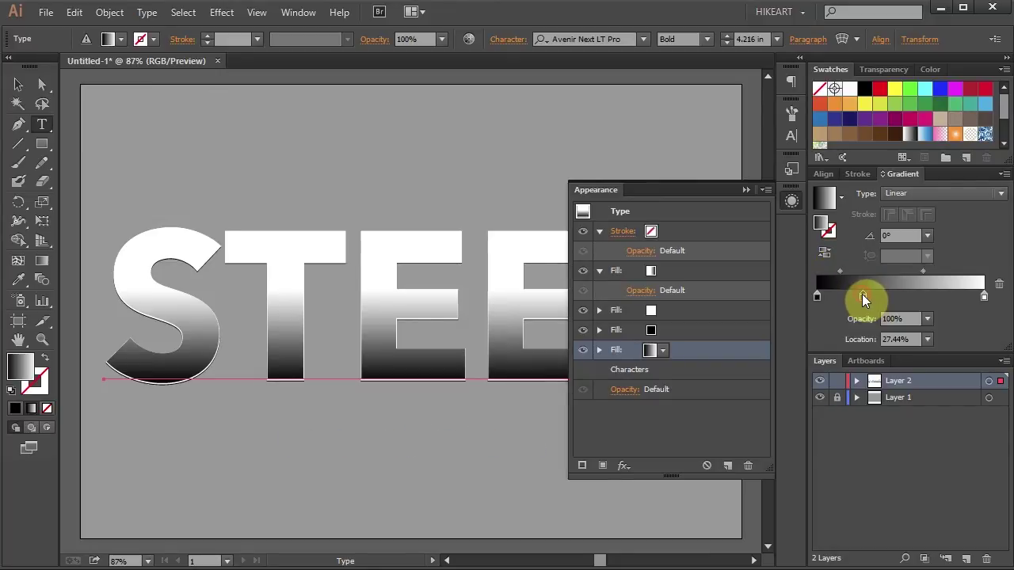
pyautogui.click(913, 296)
# - Remove the 100% end stop, copy a stop to the end, and set the gradient angle to -90°
pyautogui.click(984, 297)
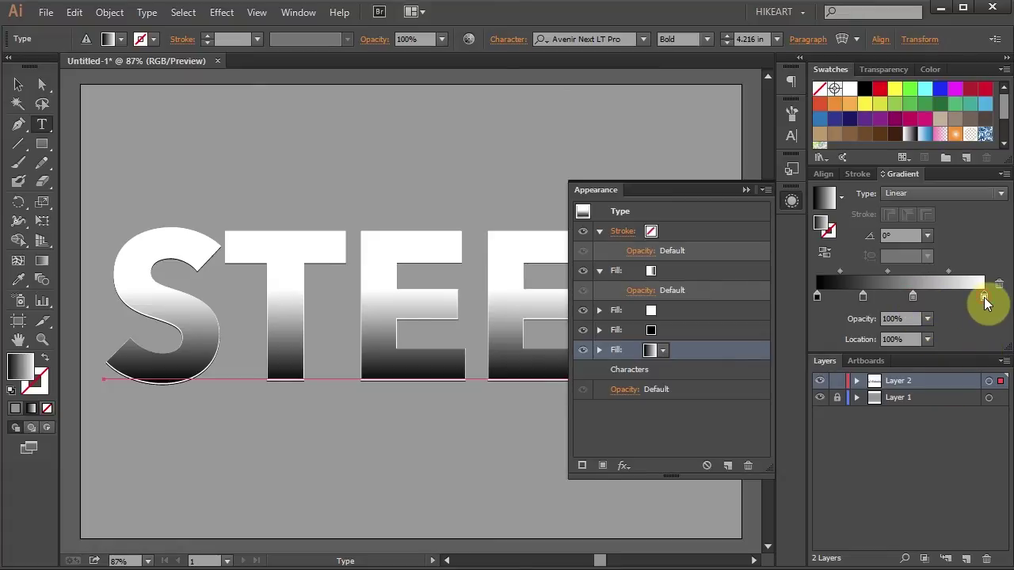
pyautogui.moveTo(985, 301); pyautogui.dragTo(990, 324)
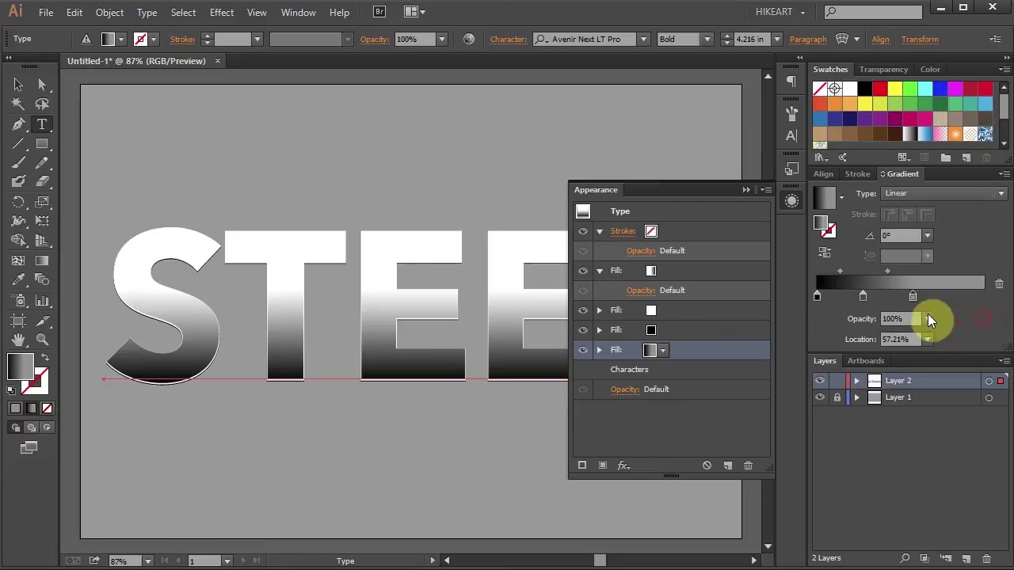
pyautogui.moveTo(869, 303); pyautogui.dragTo(995, 305)
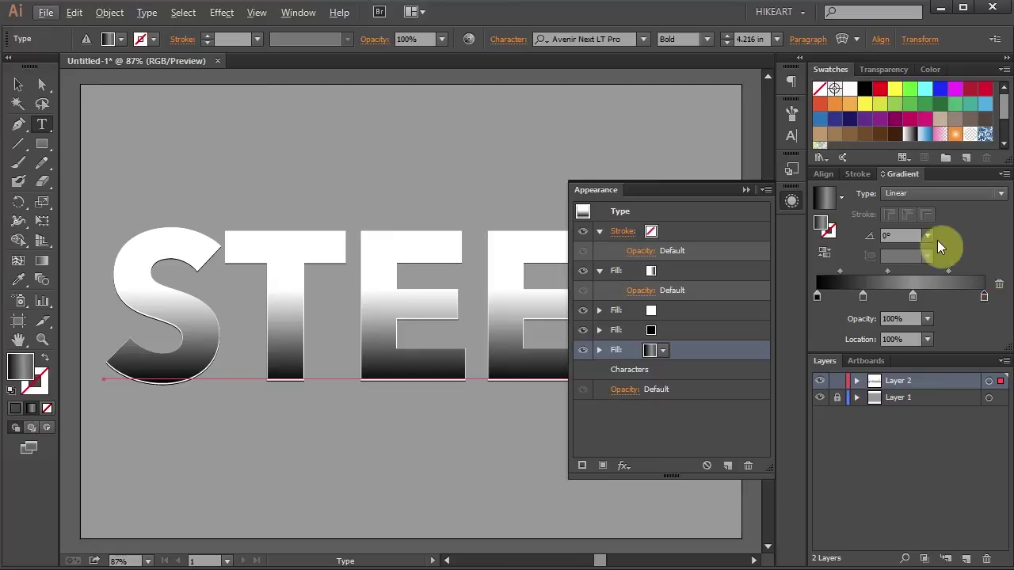
pyautogui.click(927, 235)
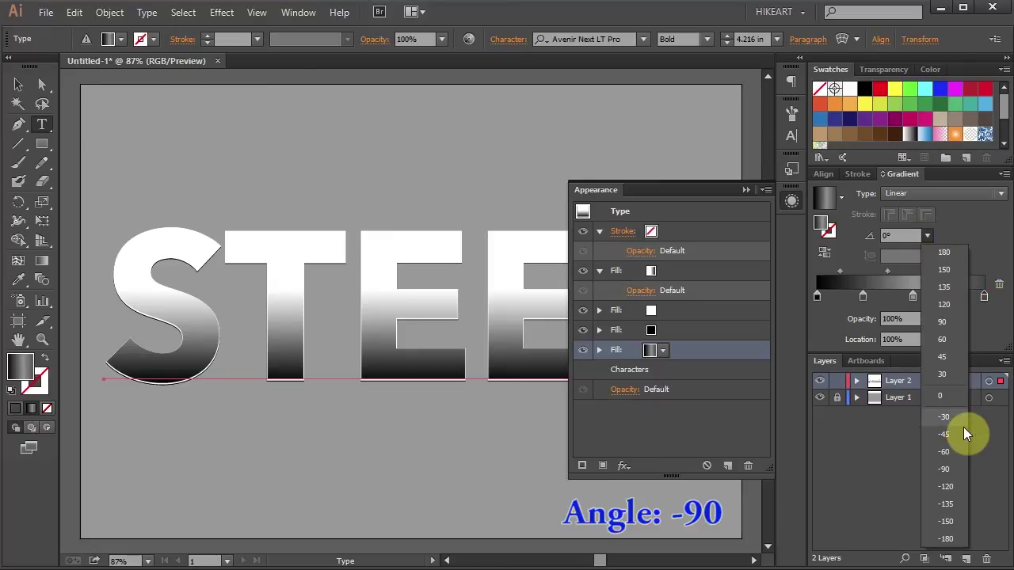
pyautogui.click(951, 470)
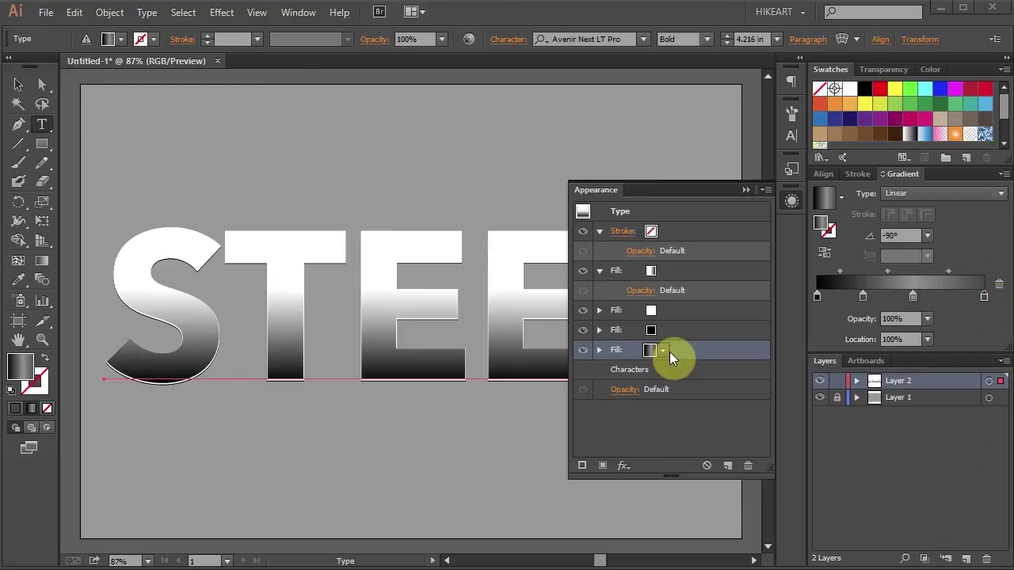
# - Give the gradient fill a Transform effect with 1 px vertical move and 10 copies, with Preview on
pyautogui.click(600, 350)
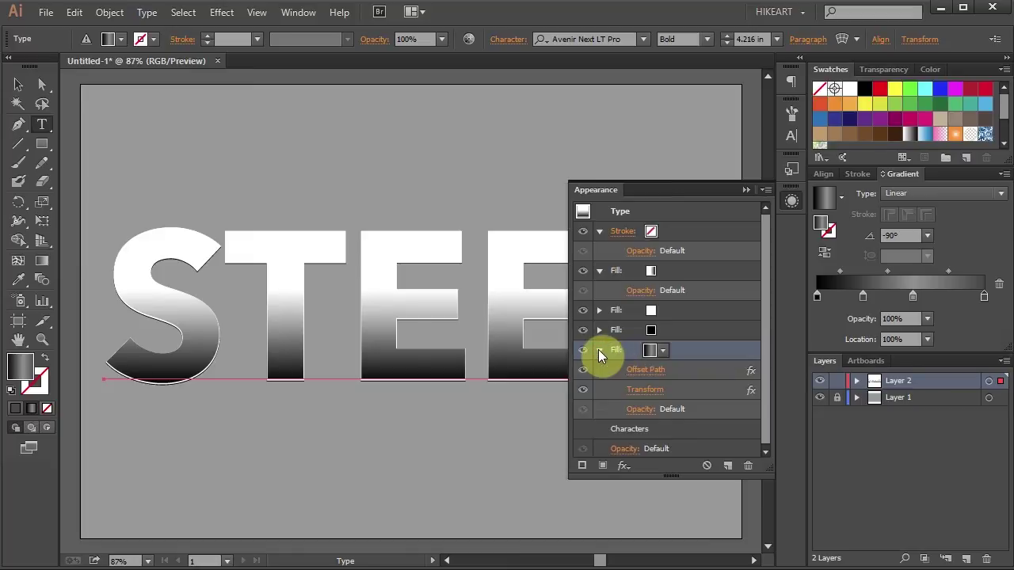
pyautogui.click(647, 393)
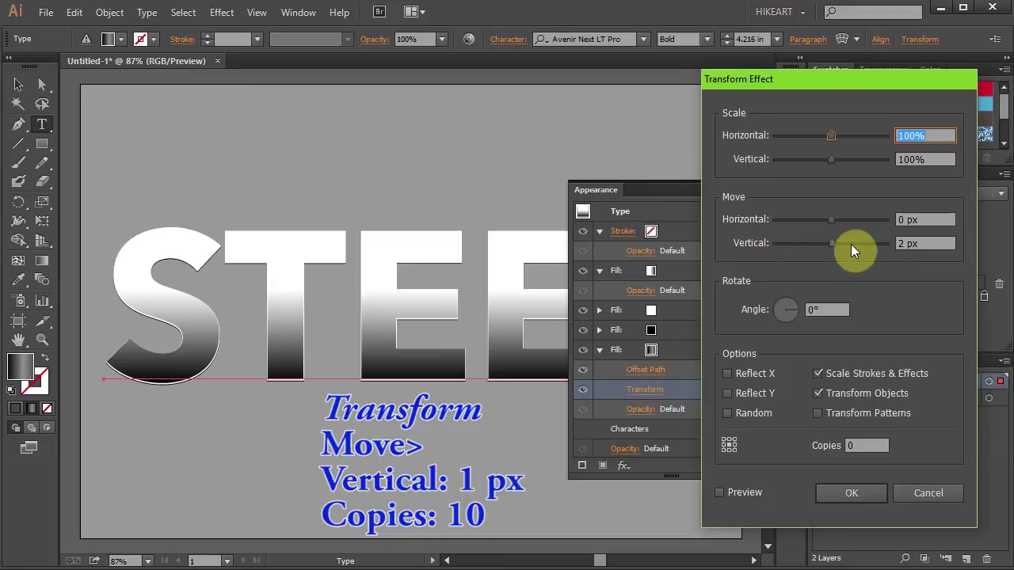
pyautogui.doubleClick(895, 244)
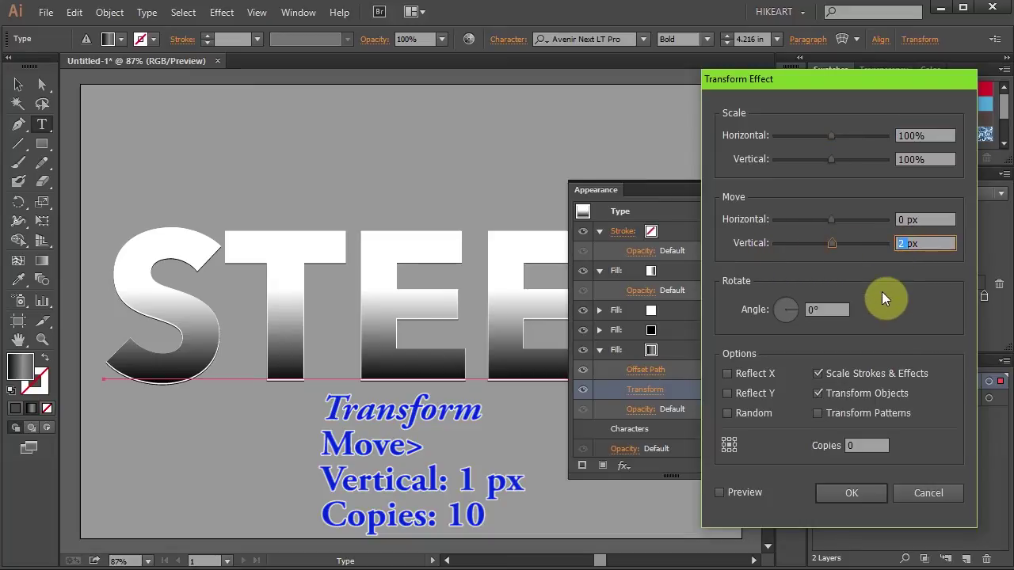
pyautogui.write('1')
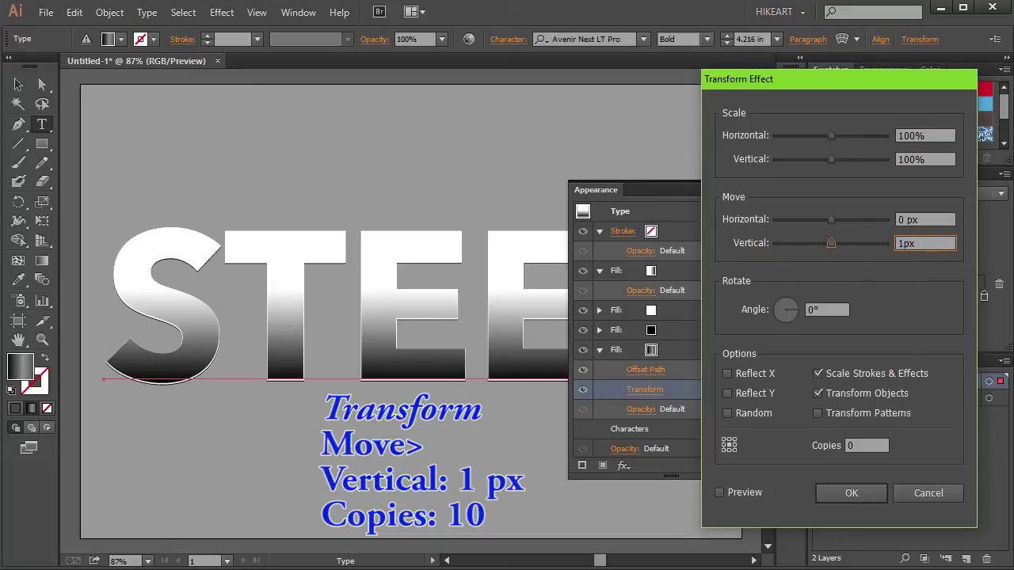
pyautogui.click(857, 446)
pyautogui.write('10')
pyautogui.click(812, 473)
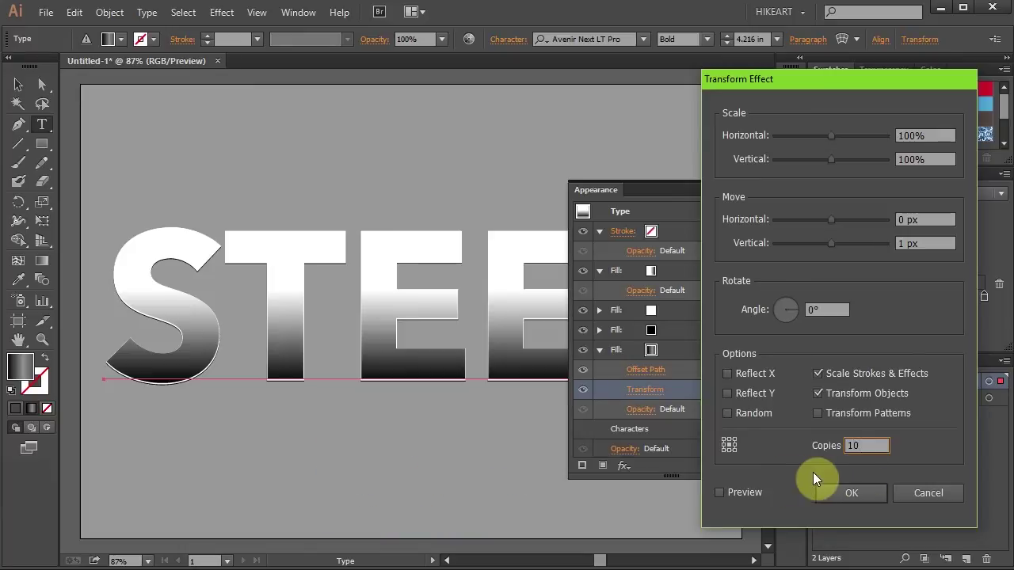
pyautogui.click(717, 491)
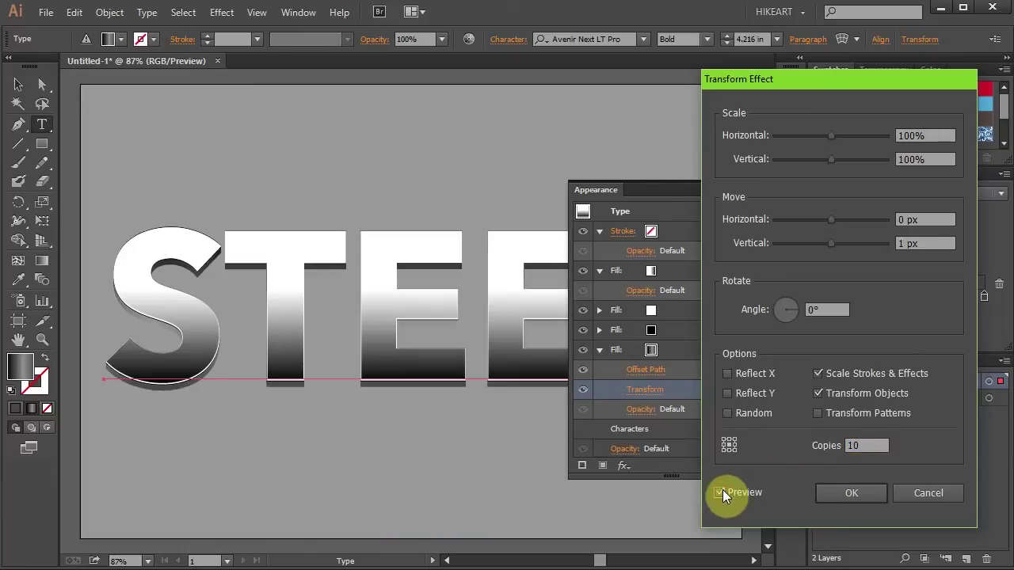
# - Confirm the 1 px, 10-copy Transform and add a Drop Shadow effect to the bottom gradient fill
pyautogui.click(866, 491)
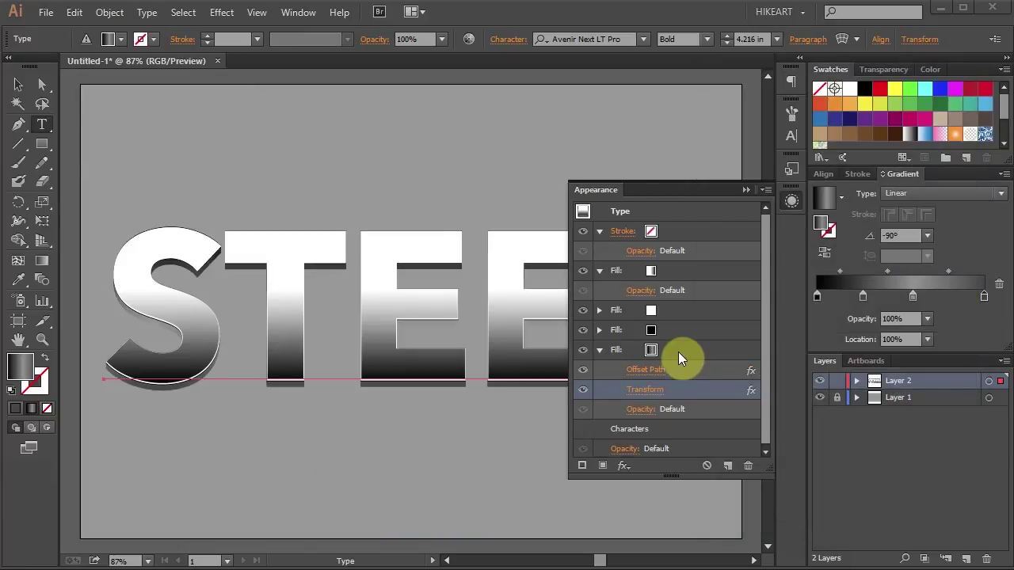
pyautogui.click(679, 353)
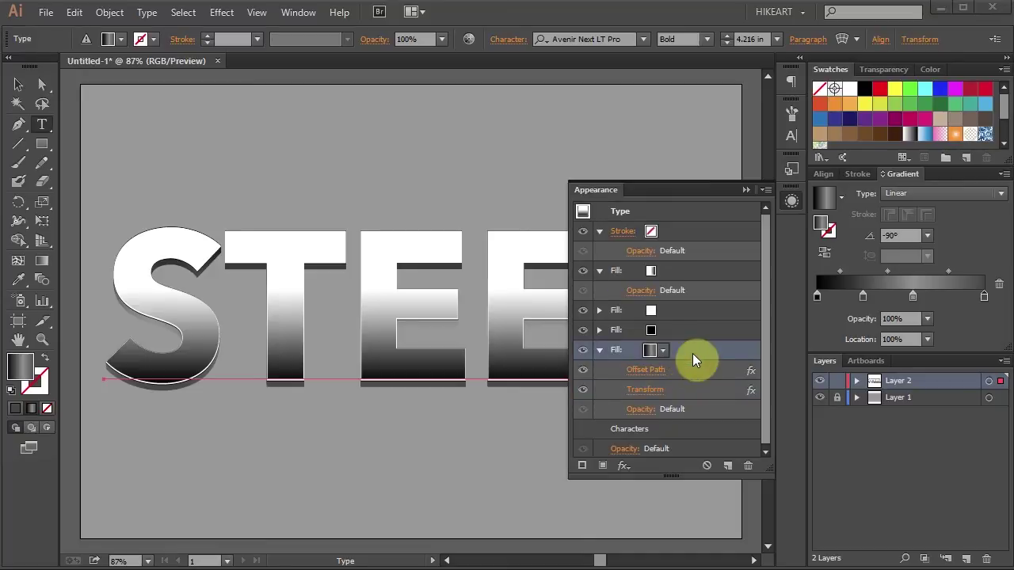
pyautogui.click(223, 12)
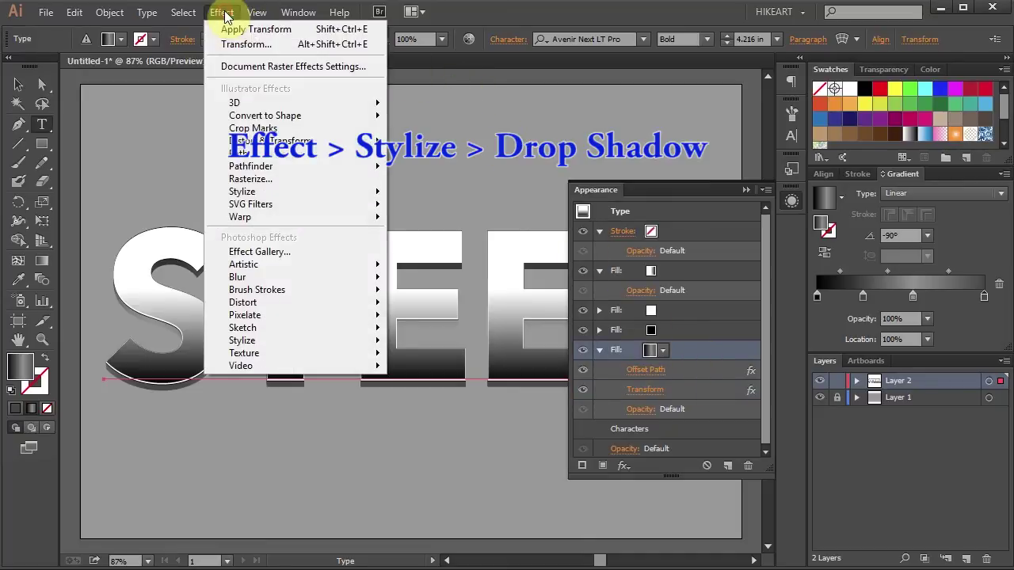
pyautogui.moveTo(285, 192)
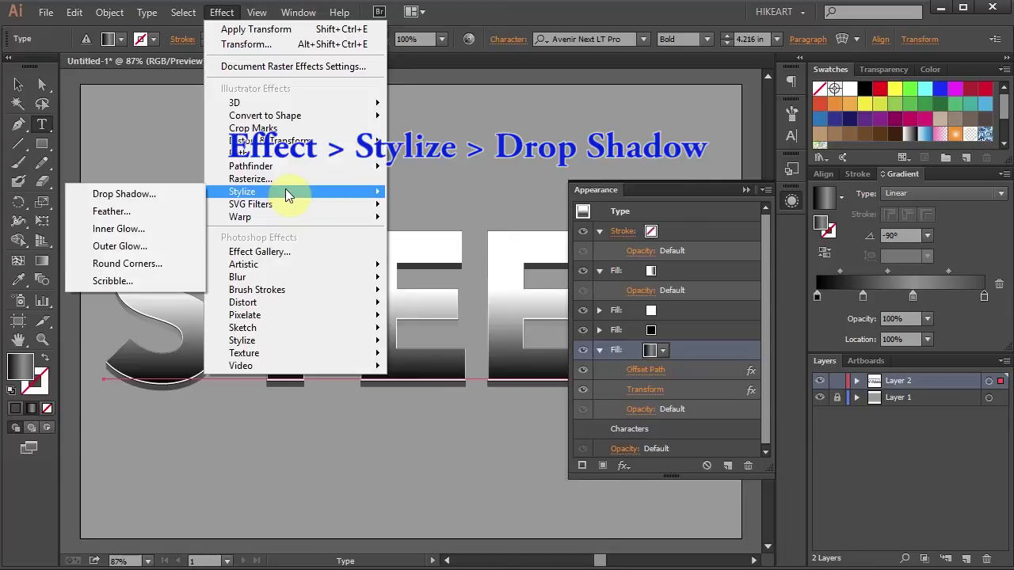
pyautogui.click(186, 195)
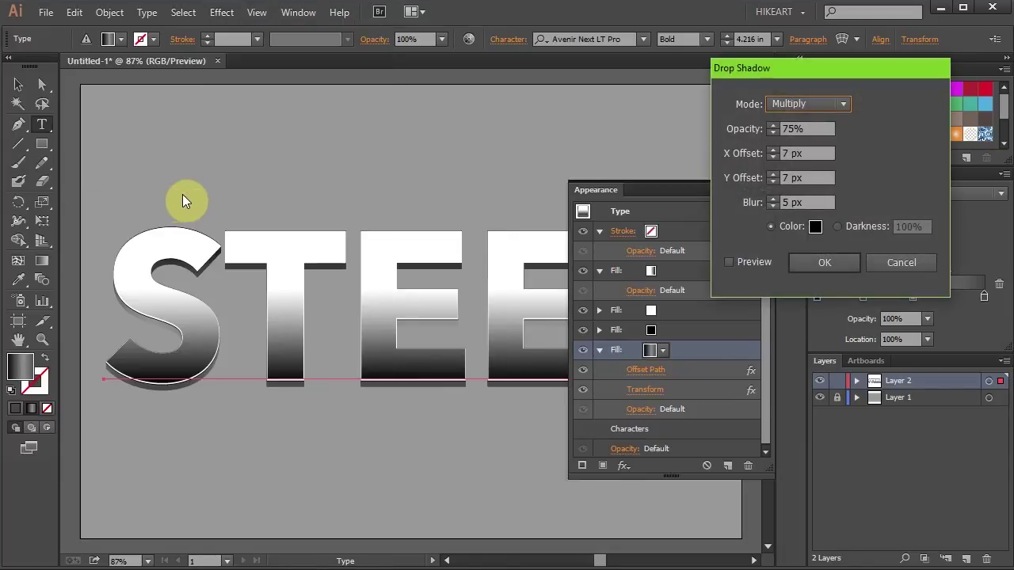
# - Set the drop shadow to 100% opacity, 0 px X, 2 px Y and 2 px blur
pyautogui.doubleClick(791, 130)
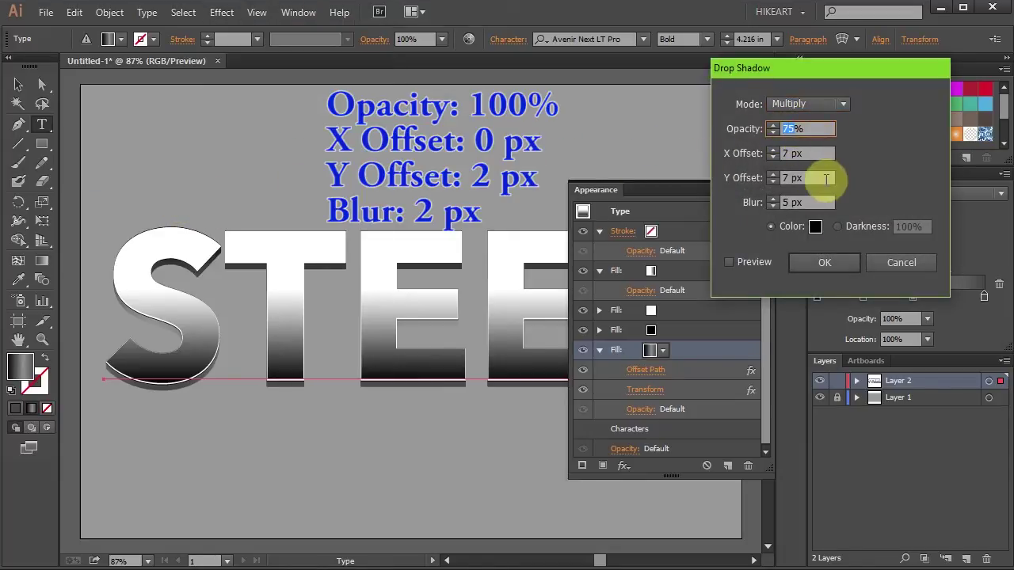
pyautogui.write('100')
pyautogui.press('Tab')
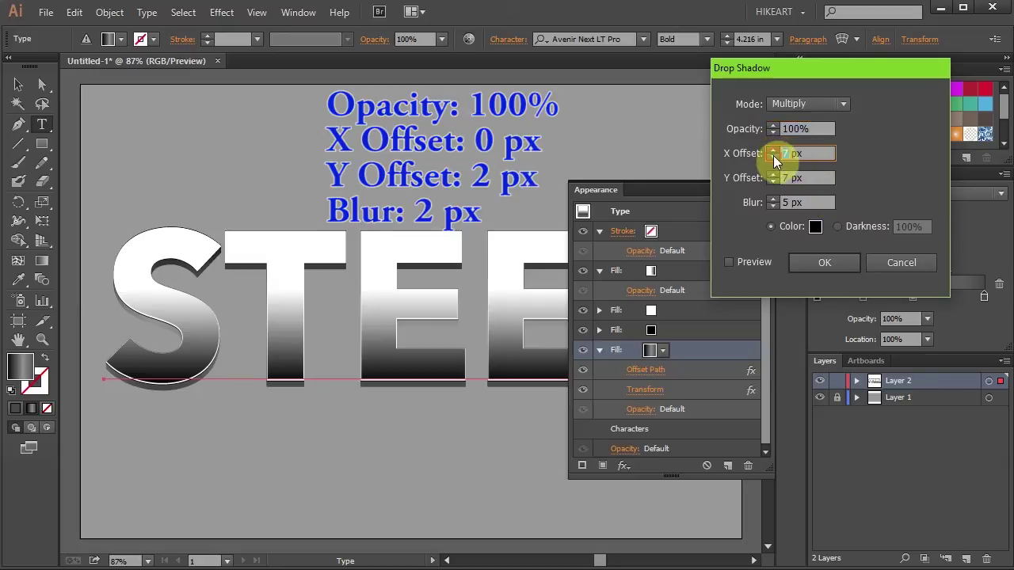
pyautogui.write('0')
pyautogui.press('Tab')
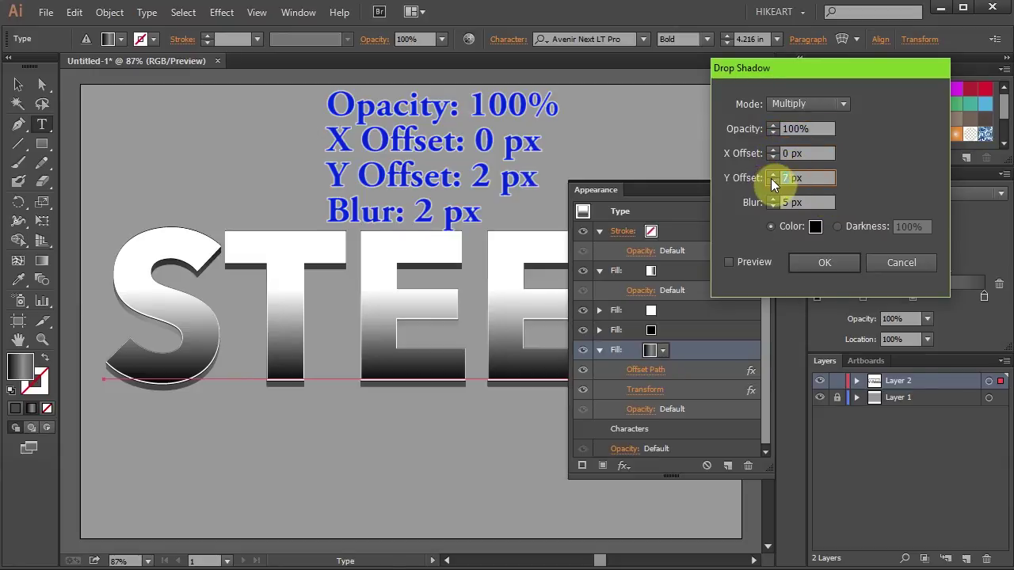
pyautogui.write('2')
pyautogui.press('Tab')
pyautogui.write('2')
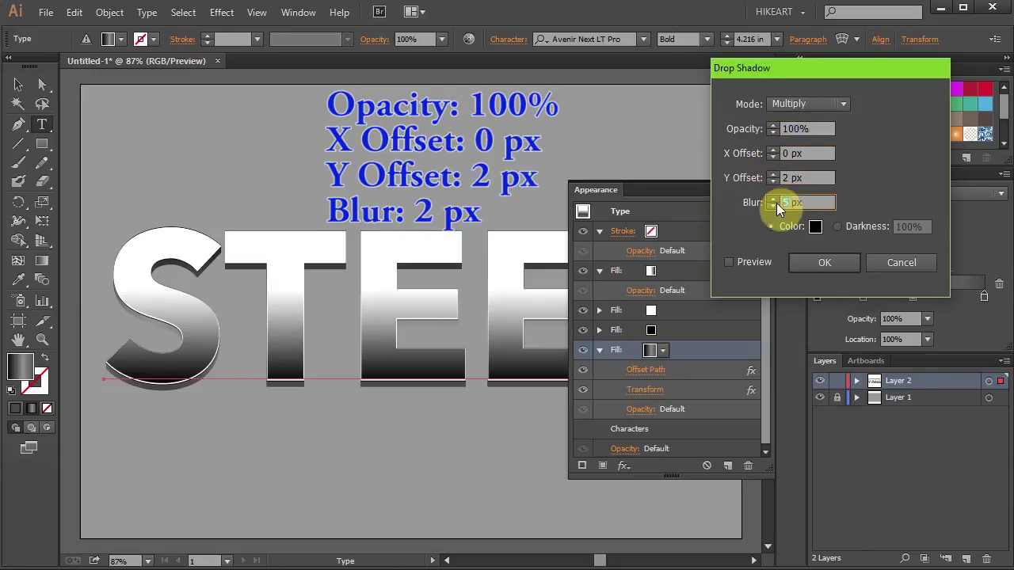
pyautogui.click(731, 264)
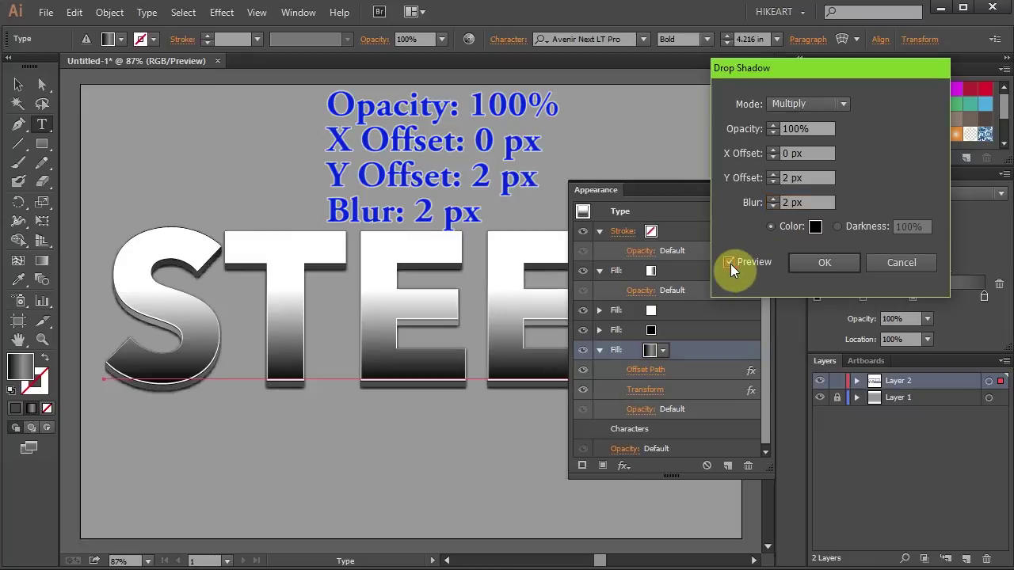
pyautogui.click(832, 264)
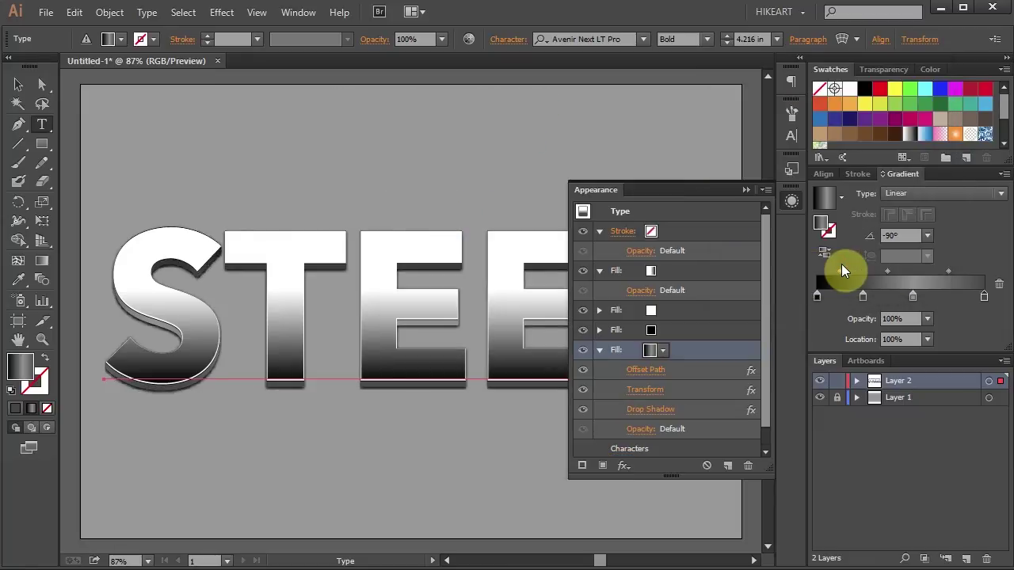
# - Select the STEEL text object, nudge it right, and save its look as a new graphic style
pyautogui.click(748, 188)
pyautogui.doubleClick(641, 306)
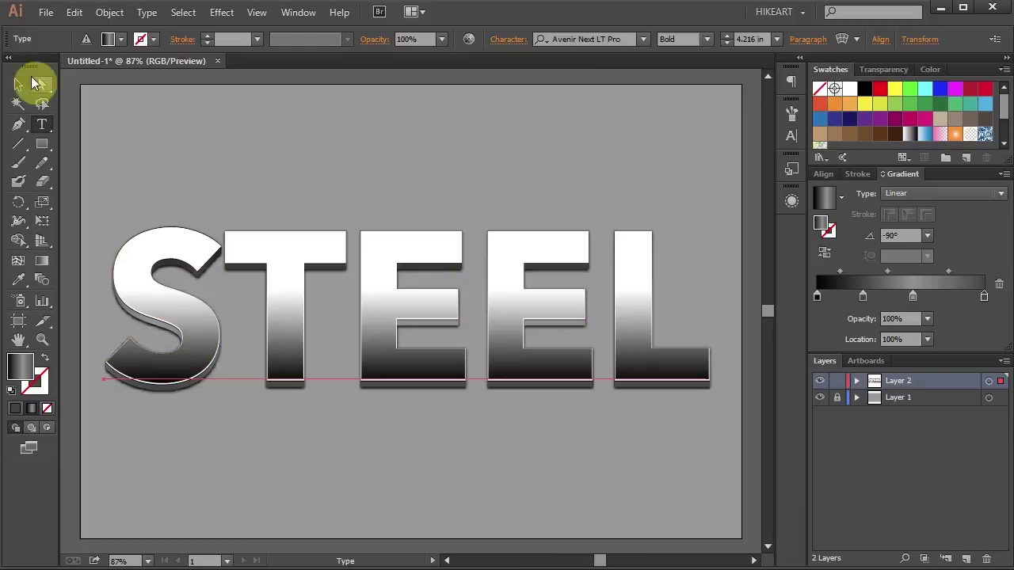
pyautogui.click(18, 84)
pyautogui.moveTo(381, 261); pyautogui.dragTo(383, 262)
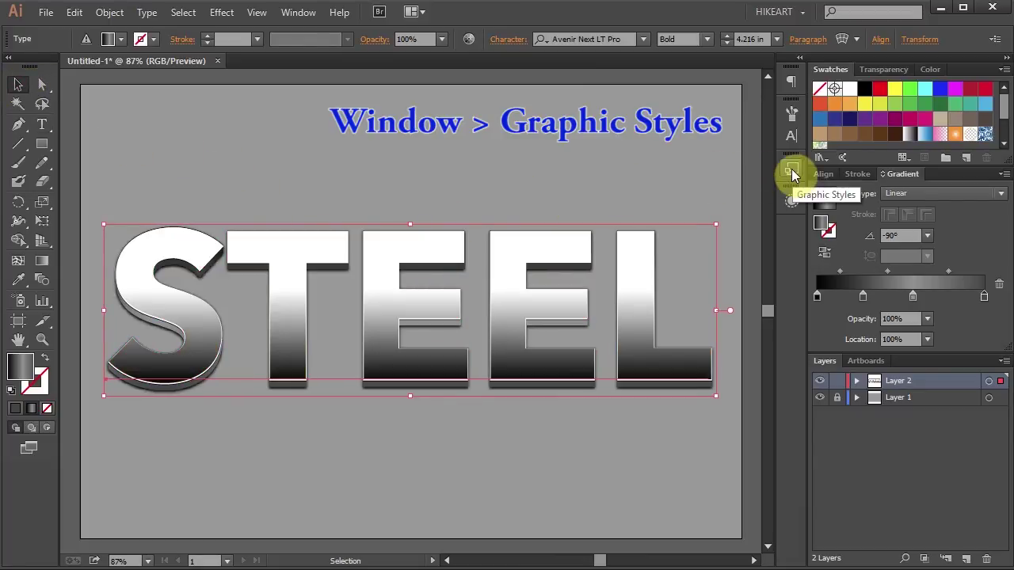
pyautogui.click(298, 12)
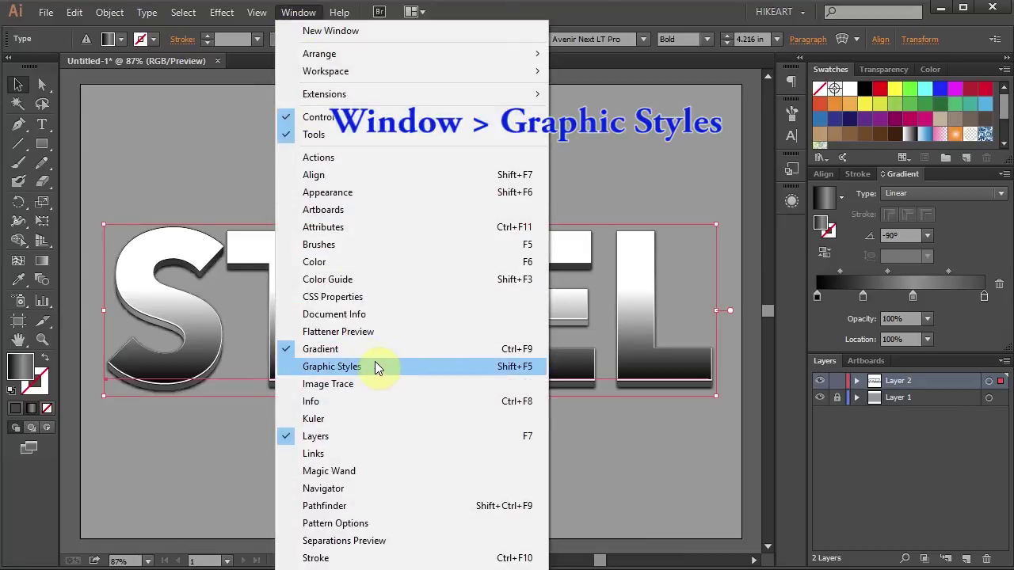
pyautogui.click(794, 171)
pyautogui.click(794, 171)
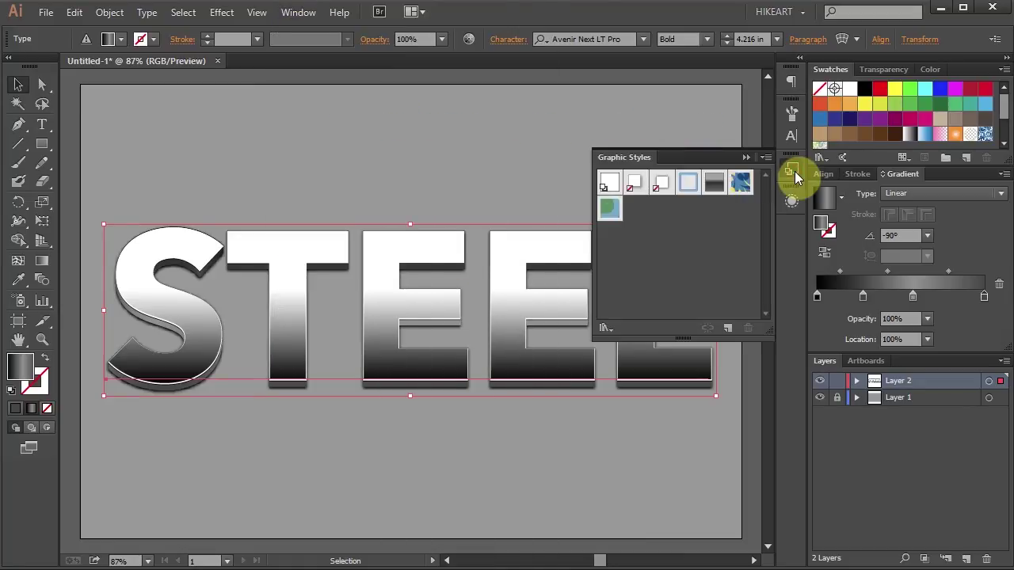
pyautogui.click(727, 327)
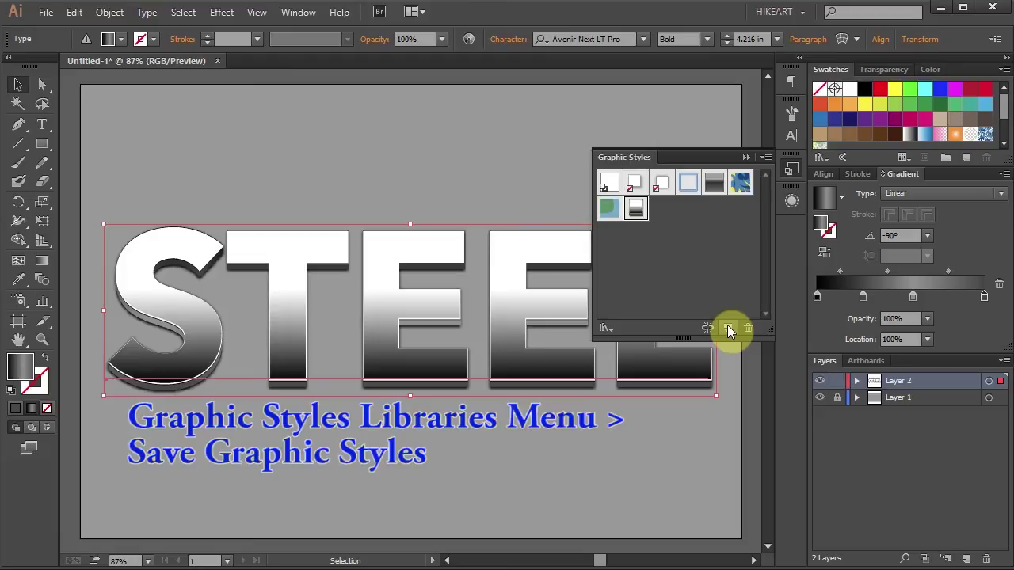
# - Save the graphic styles as a library file named 'text'
pyautogui.click(607, 330)
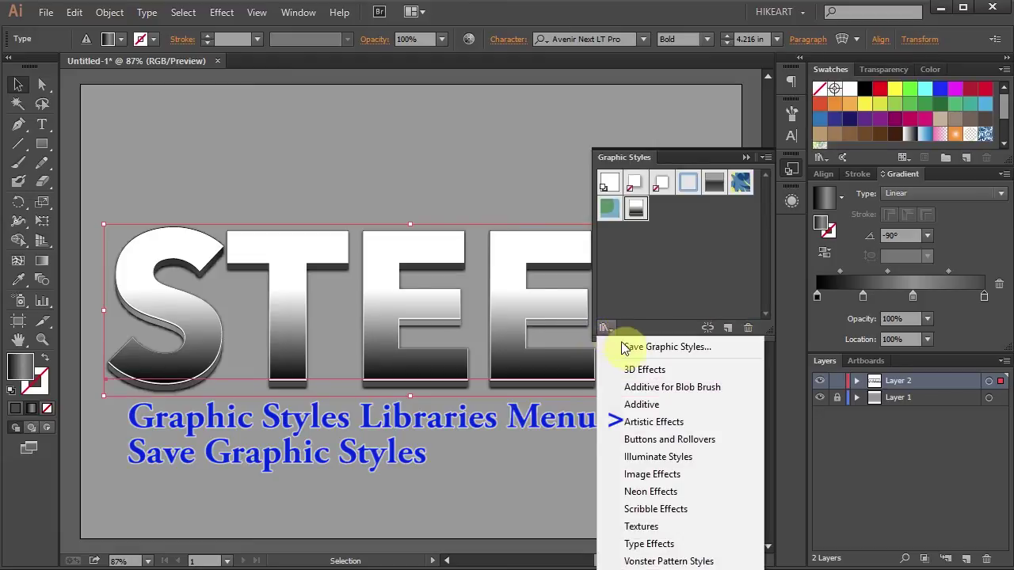
pyautogui.click(633, 347)
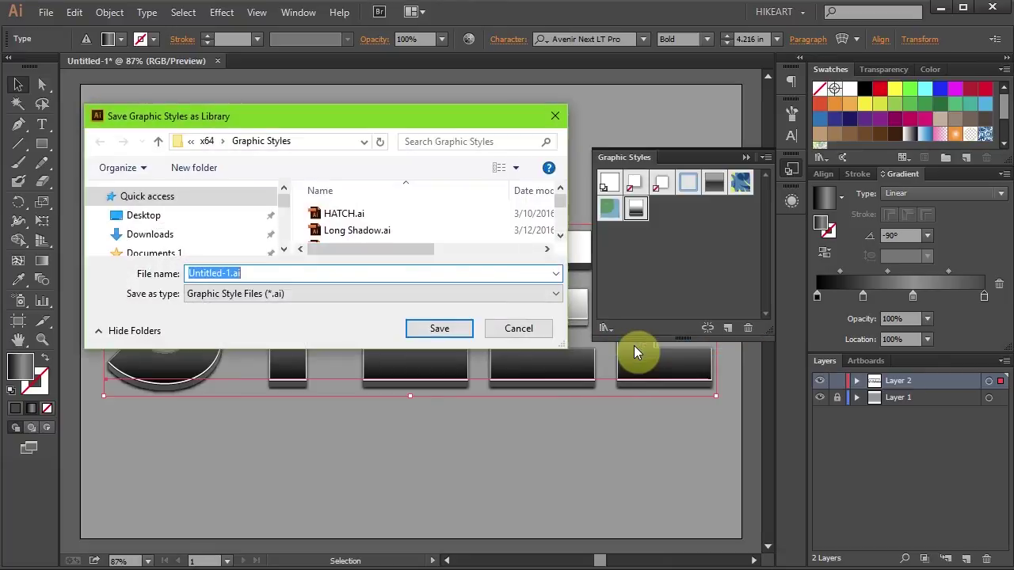
pyautogui.write('text1')
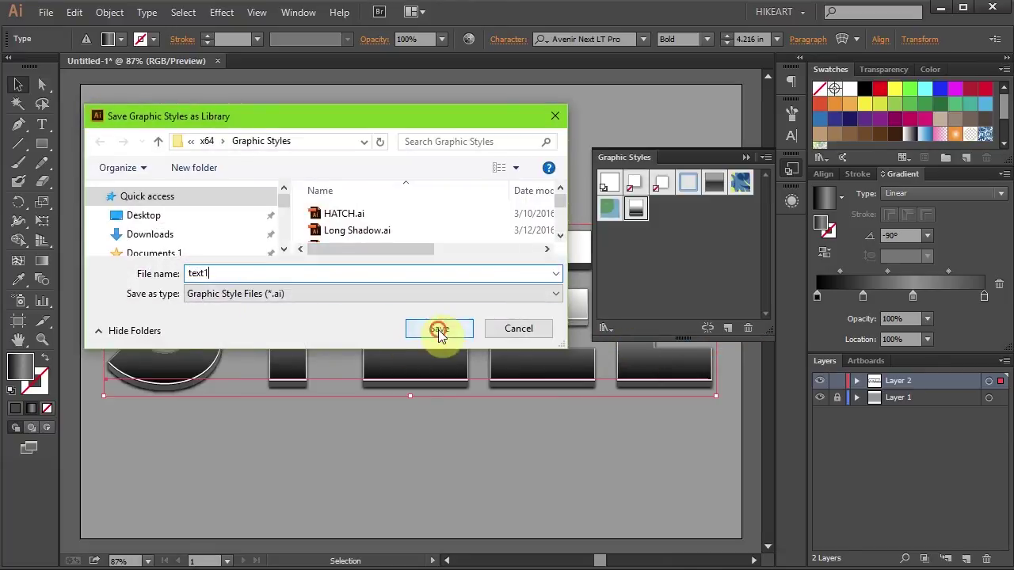
pyautogui.click(437, 328)
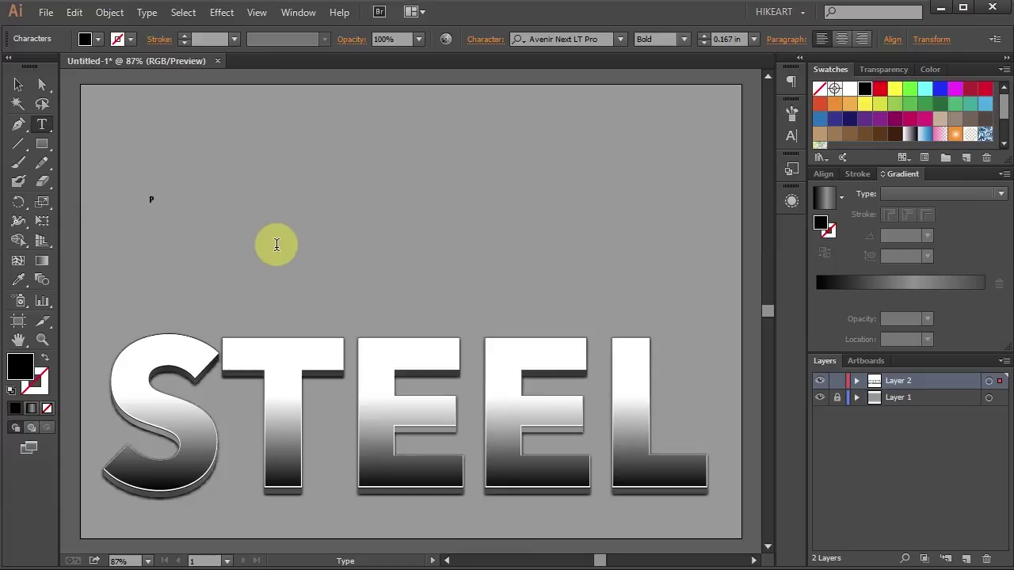
# - Create an enlarged POLISHED heading in Copasetic NF and apply the saved metallic graphic style
pyautogui.write('OLISHED')
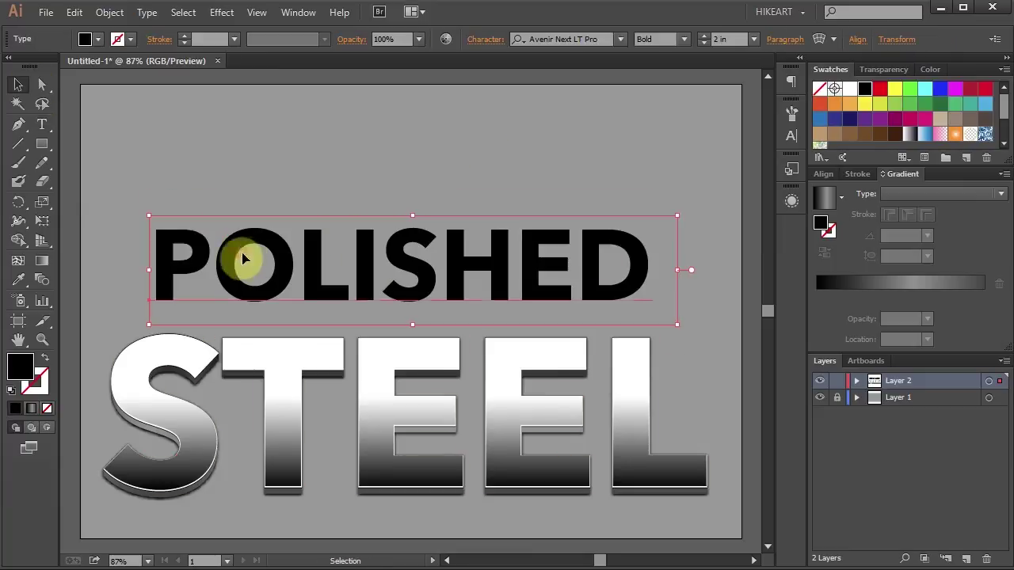
pyautogui.click(611, 39)
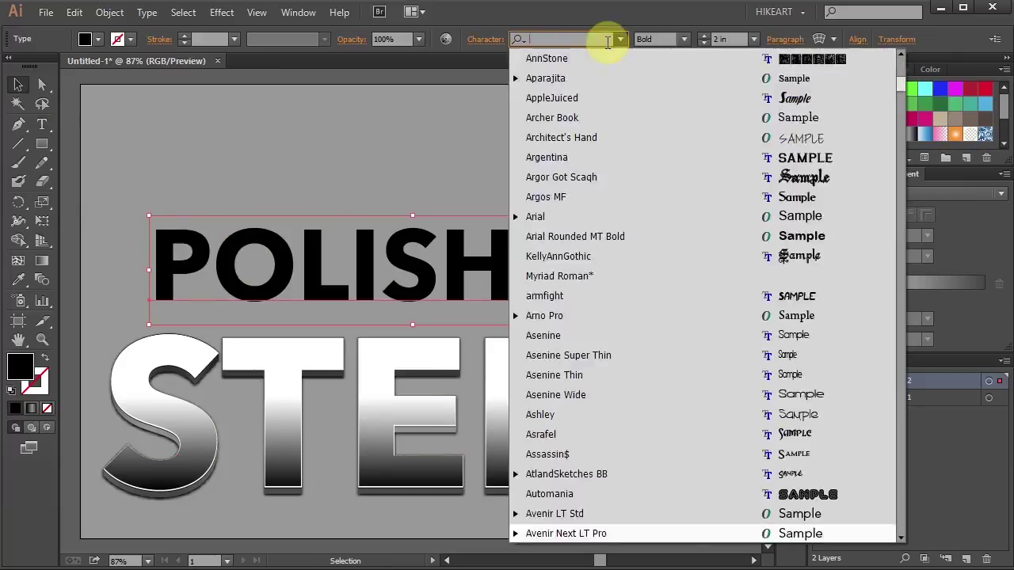
pyautogui.moveTo(487, 224); pyautogui.dragTo(726, 155)
pyautogui.moveTo(420, 199); pyautogui.dragTo(443, 225)
pyautogui.click(793, 169)
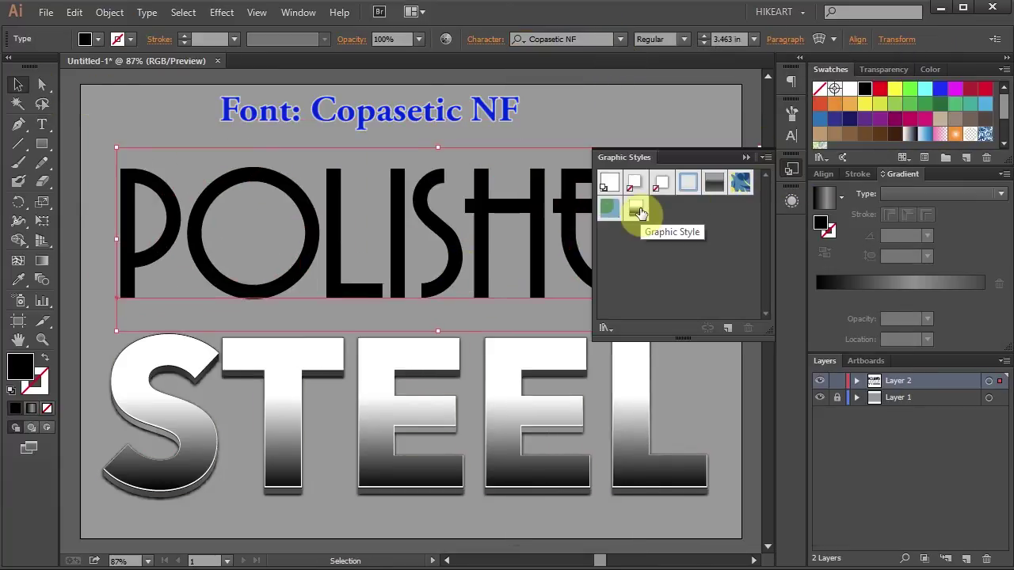
pyautogui.click(639, 210)
pyautogui.click(747, 157)
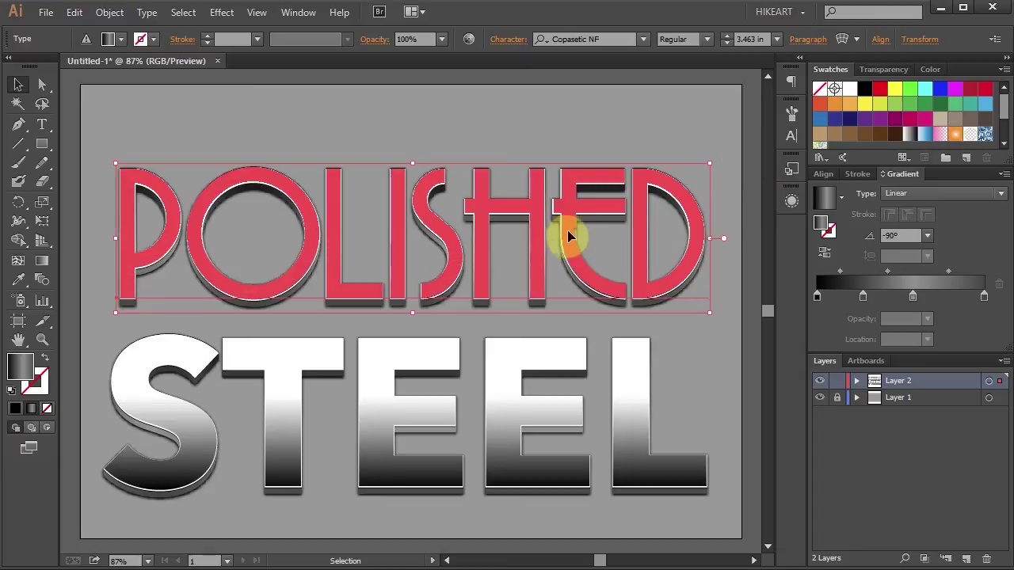
# - Replace the word STEEL with TEXT and shift it to the right
pyautogui.click(618, 423)
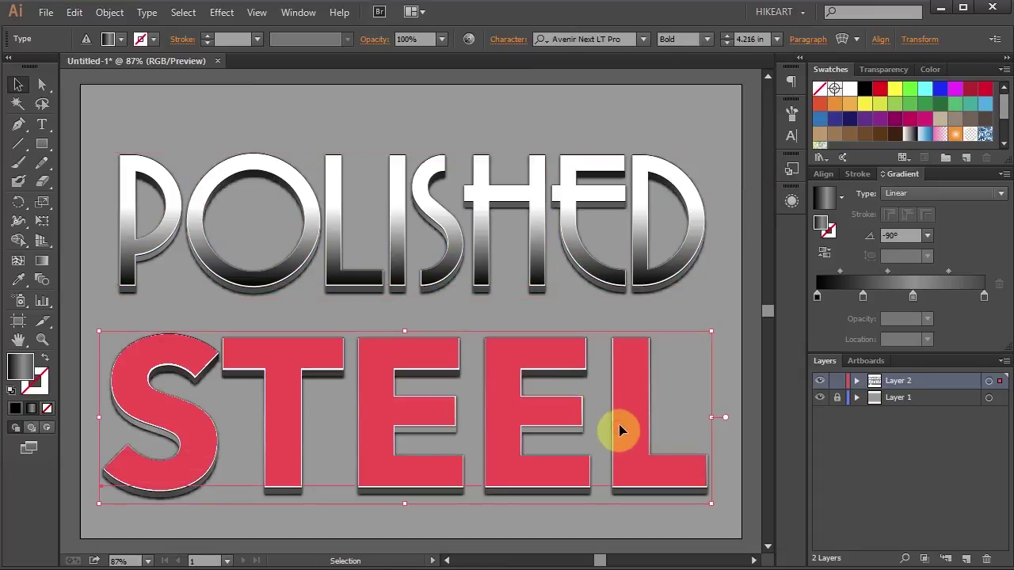
pyautogui.click(42, 127)
pyautogui.moveTo(105, 407); pyautogui.dragTo(671, 457)
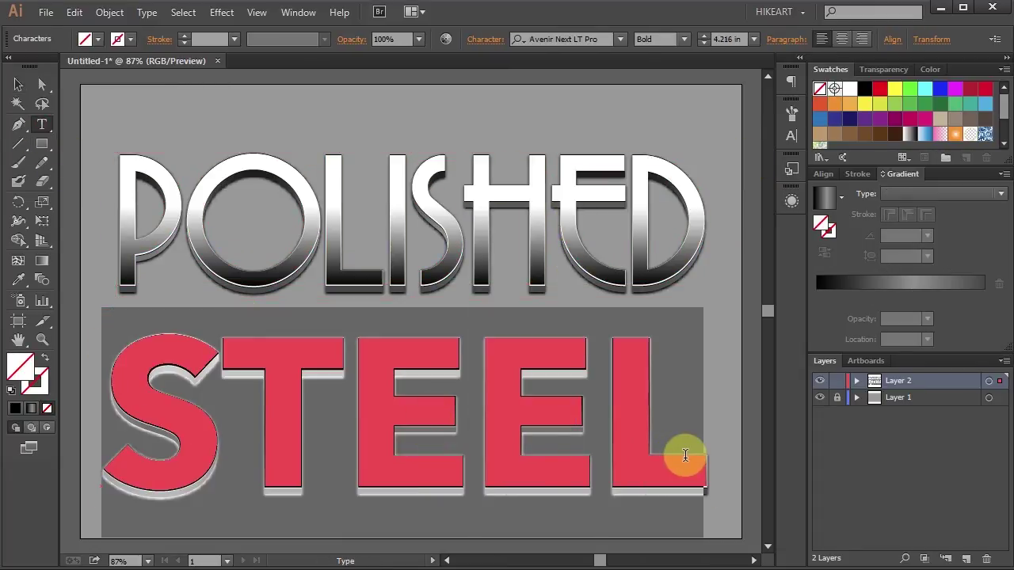
pyautogui.write('TEXT')
pyautogui.press('Escape')
pyautogui.moveTo(536, 480); pyautogui.dragTo(573, 480)
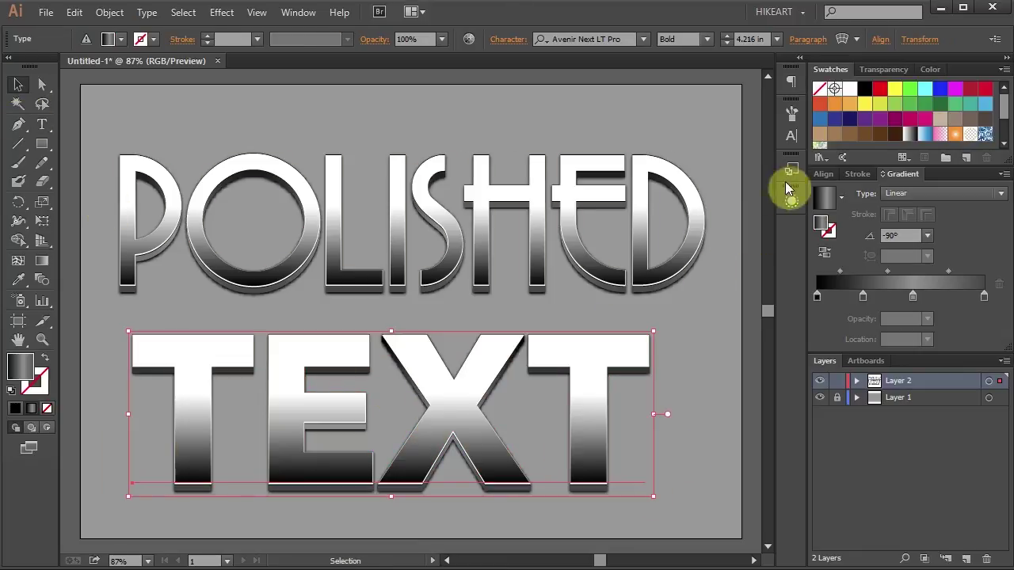
# - Raise the lettering's Transform effect to 20 copies
pyautogui.click(792, 202)
pyautogui.click(693, 350)
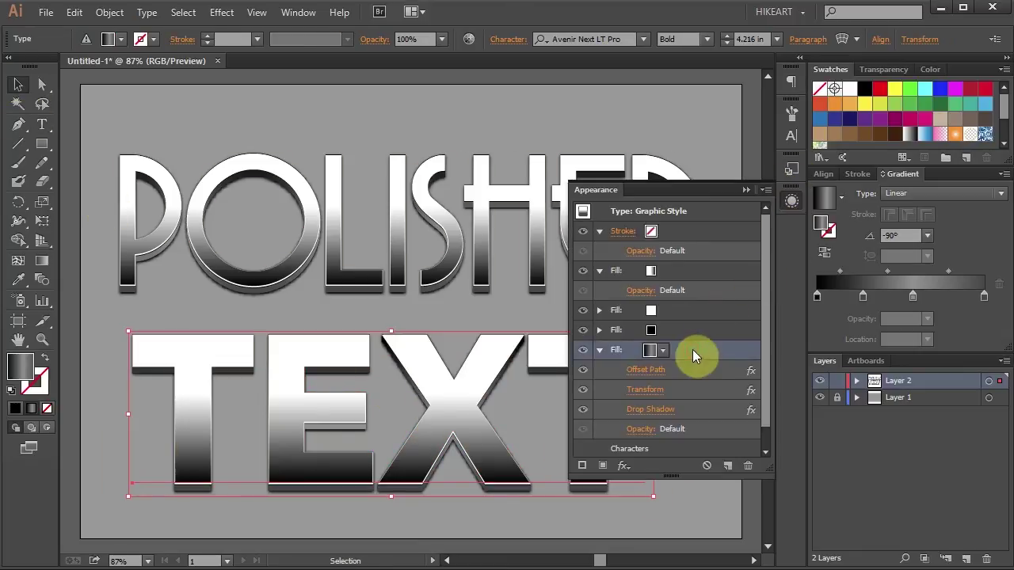
pyautogui.click(646, 391)
pyautogui.click(720, 492)
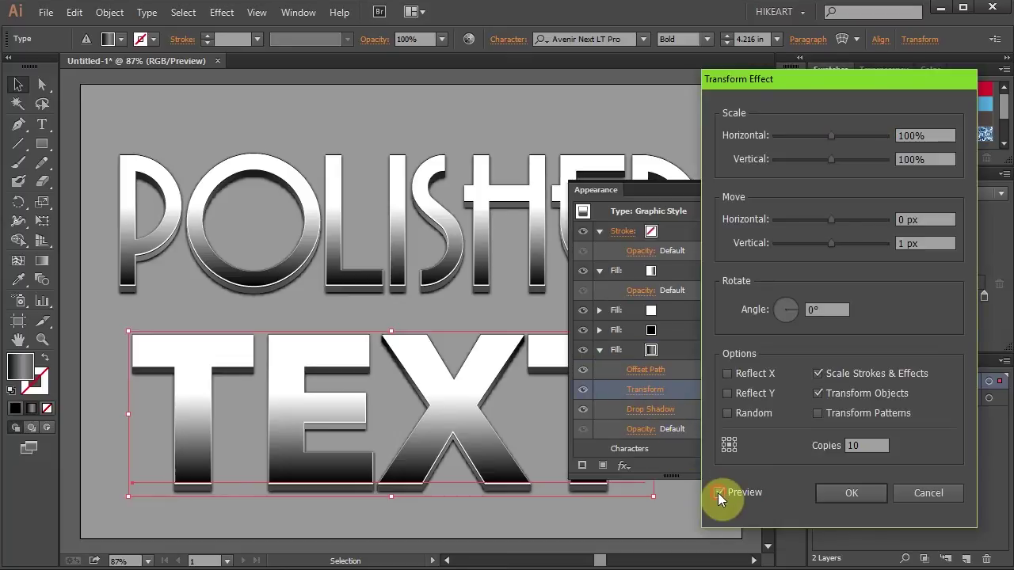
pyautogui.doubleClick(854, 446)
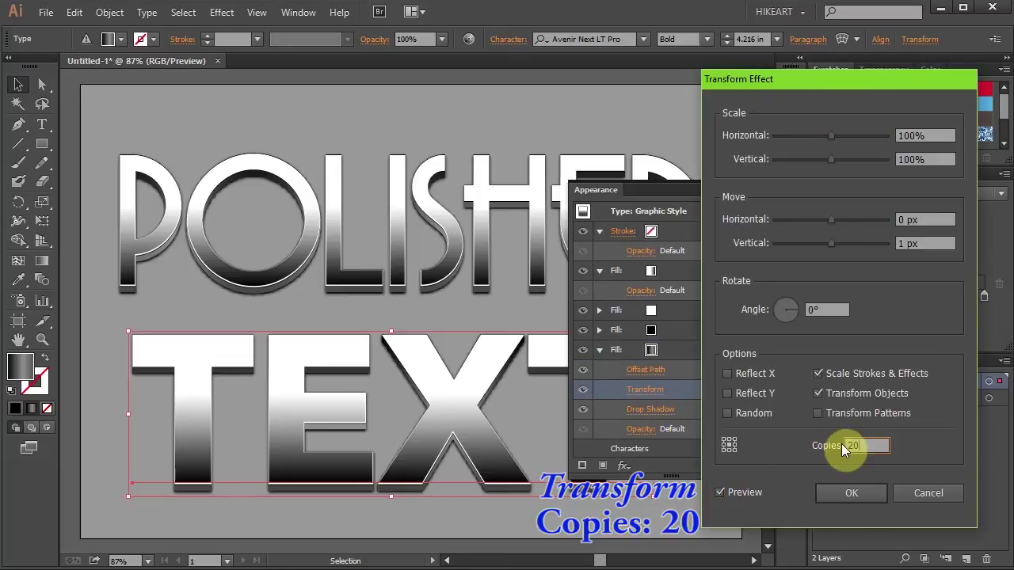
pyautogui.click(852, 493)
# - Adjust the top fill's gradient by moving a stop and darkening its colour
pyautogui.click(651, 270)
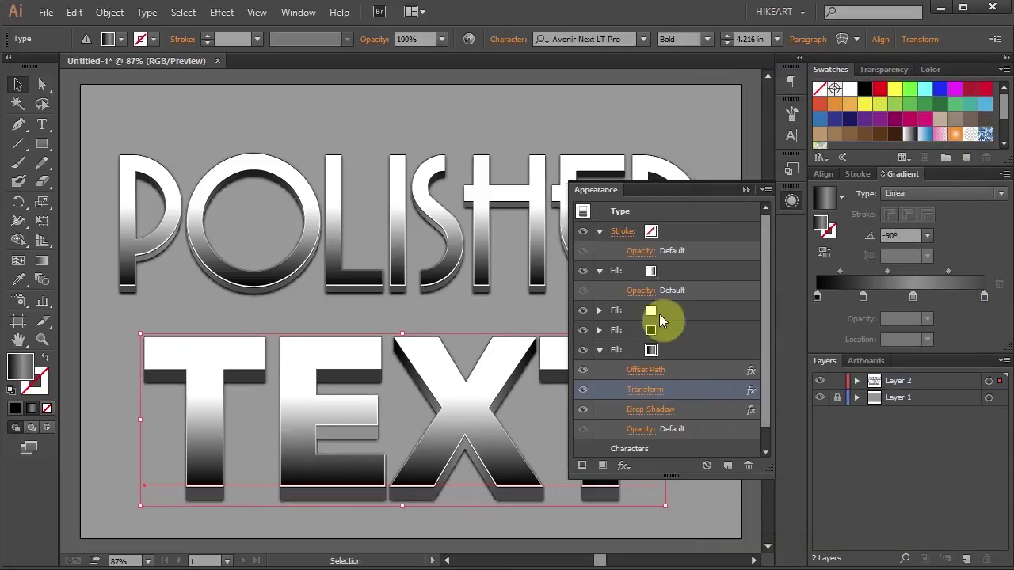
pyautogui.moveTo(884, 298); pyautogui.dragTo(875, 298)
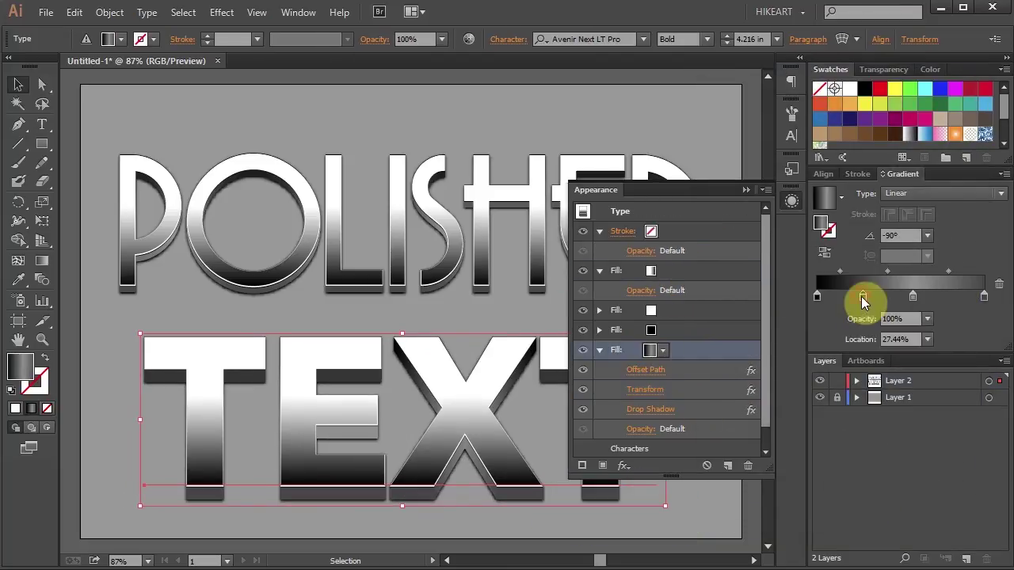
pyautogui.doubleClick(862, 296)
pyautogui.moveTo(899, 406); pyautogui.dragTo(880, 409)
pyautogui.press('Escape')
pyautogui.click(842, 389)
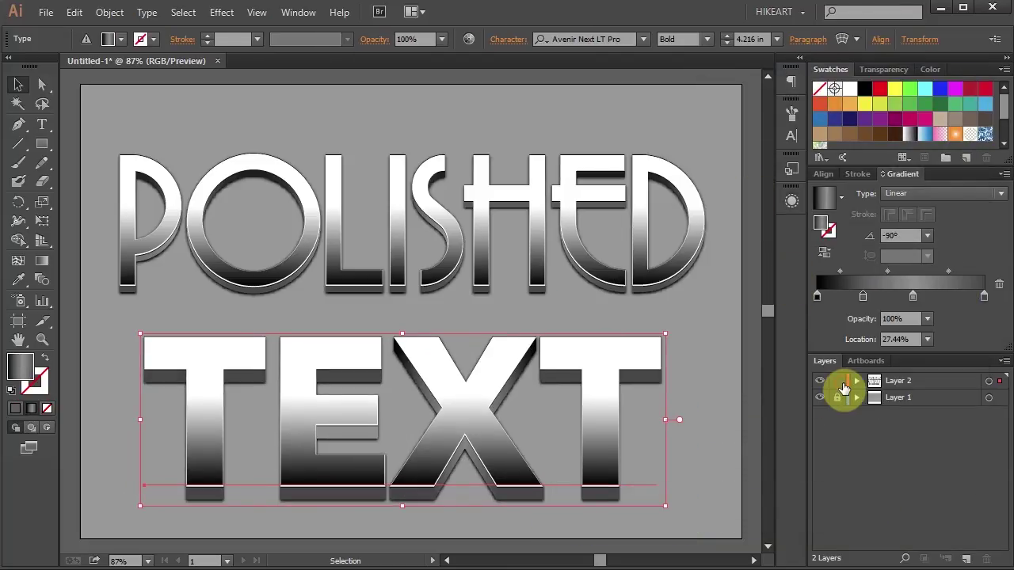
# - Fill the background rectangle with a lighter grey
pyautogui.hotkey('ctrl', 'shift', 'a')
pyautogui.click(988, 398)
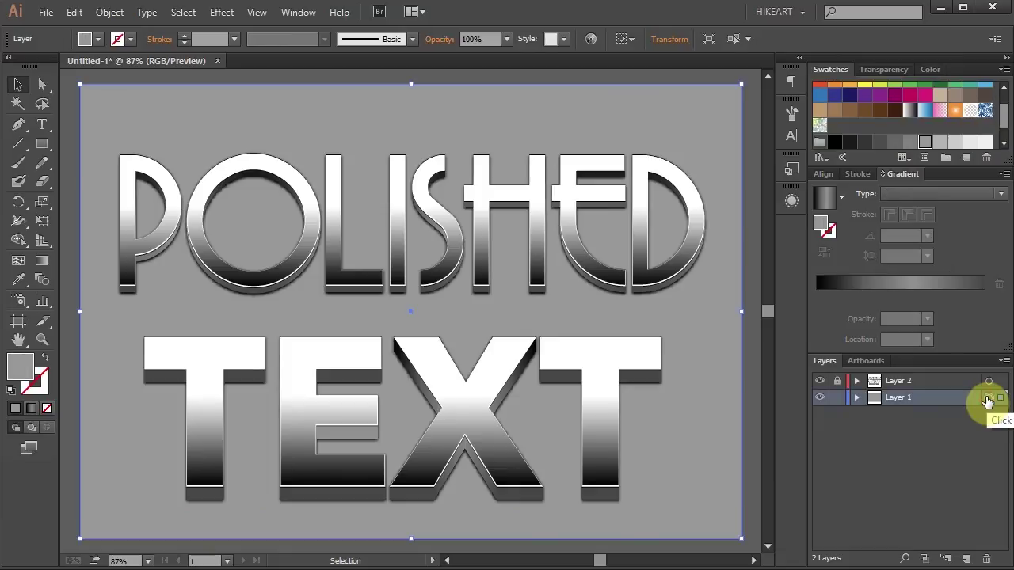
pyautogui.click(940, 142)
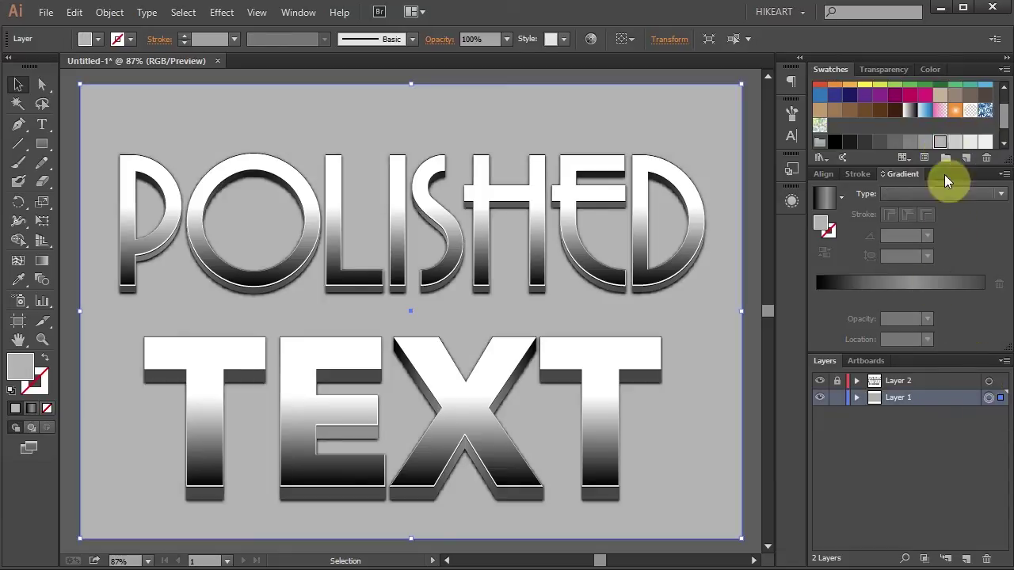